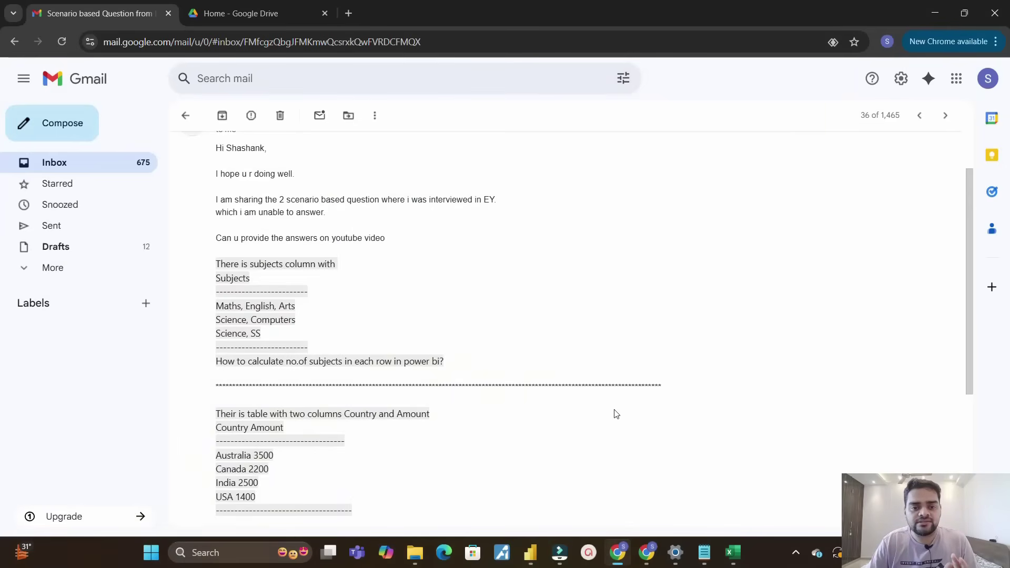
# Step: Highlight the EY interview sentence in the email, then return to the Power Query editor
pyautogui.moveTo(410, 200); pyautogui.dragTo(508, 207)
pyautogui.click(500, 205)
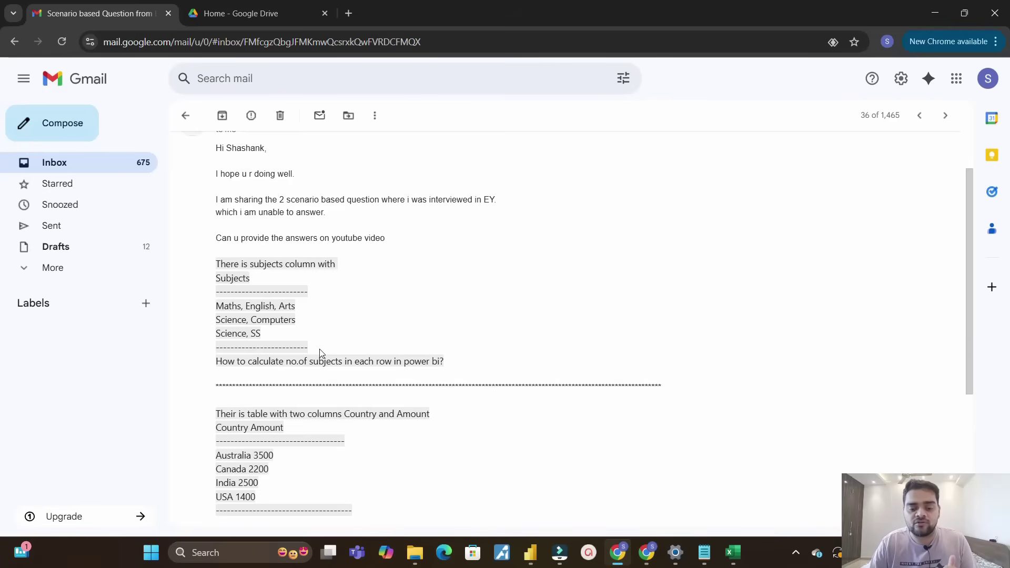
pyautogui.moveTo(530, 550)
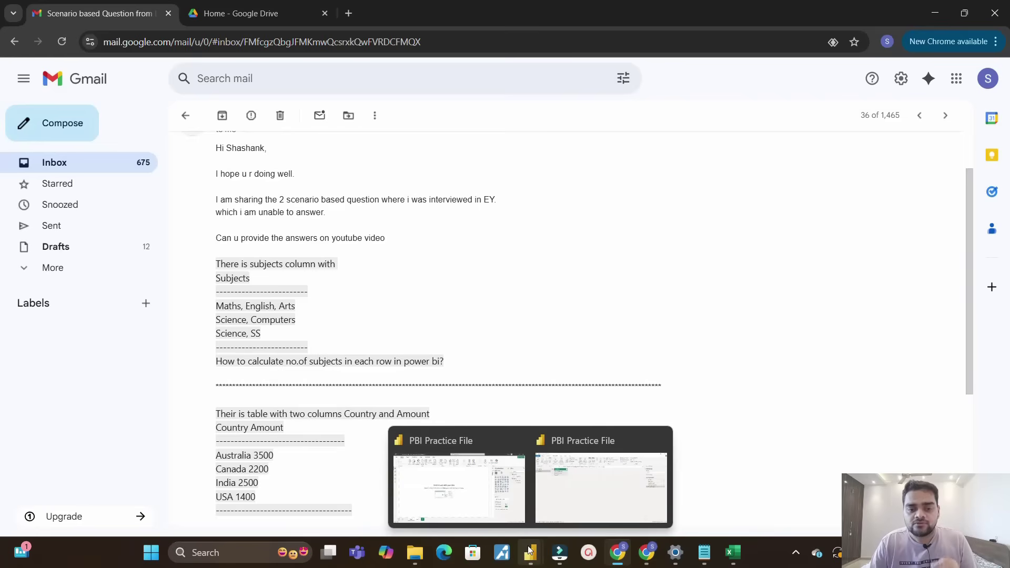
pyautogui.click(574, 494)
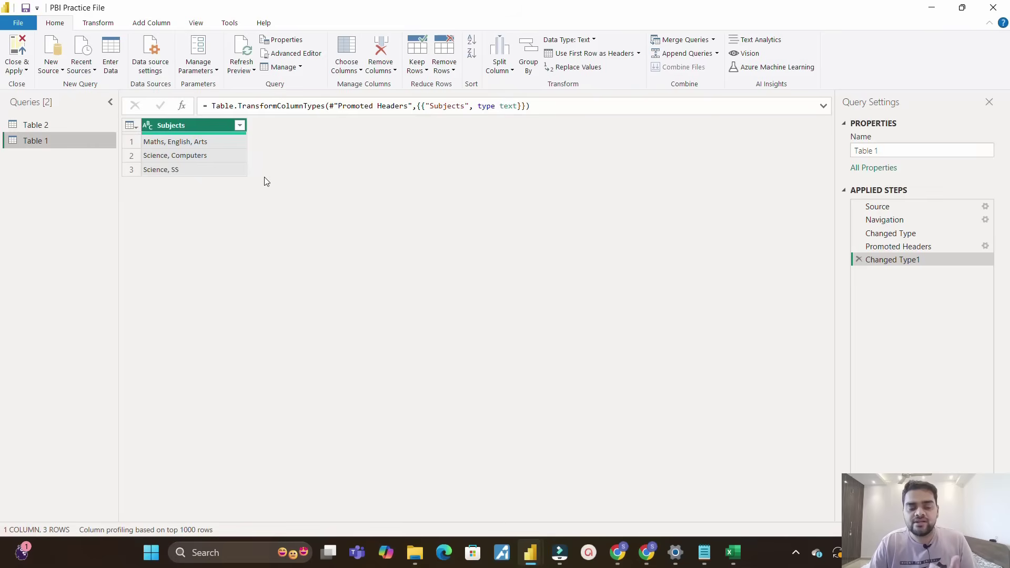
# Step: Add a custom column named Count with the formula Text.Split([Subjects], ",")
pyautogui.click(145, 23)
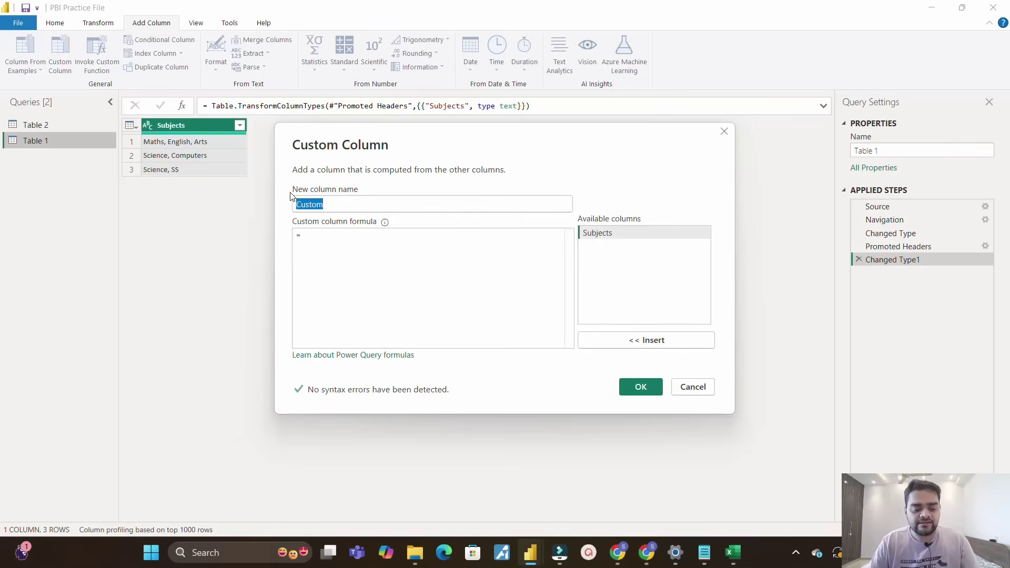
pyautogui.write('Count')
pyautogui.press('Tab')
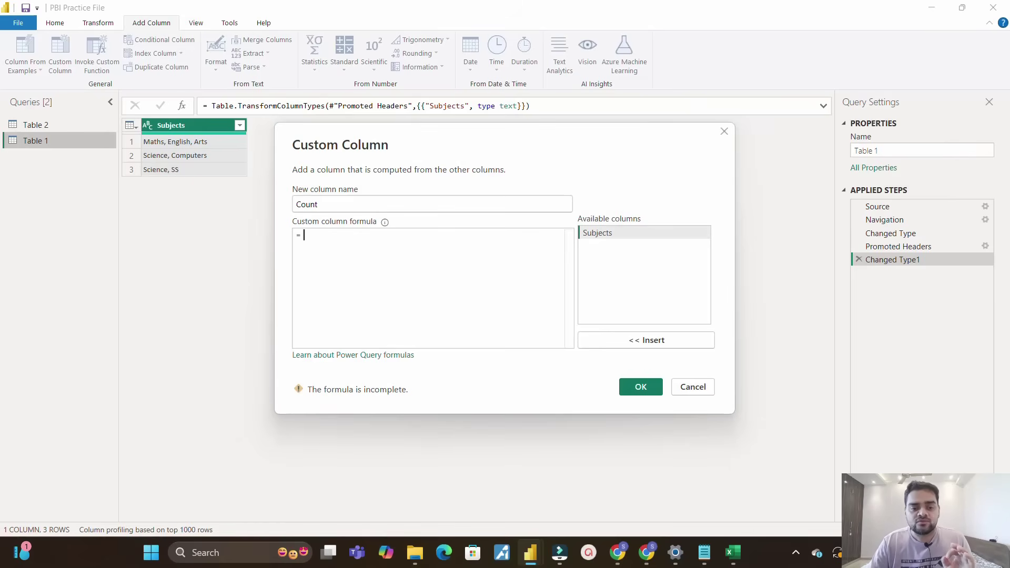
pyautogui.write('t')
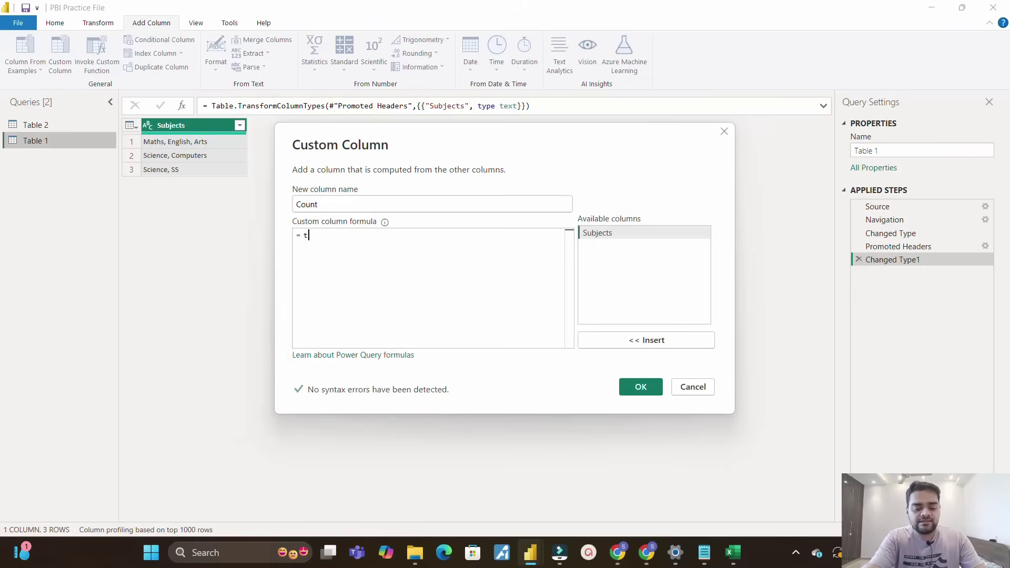
pyautogui.write('ext.split')
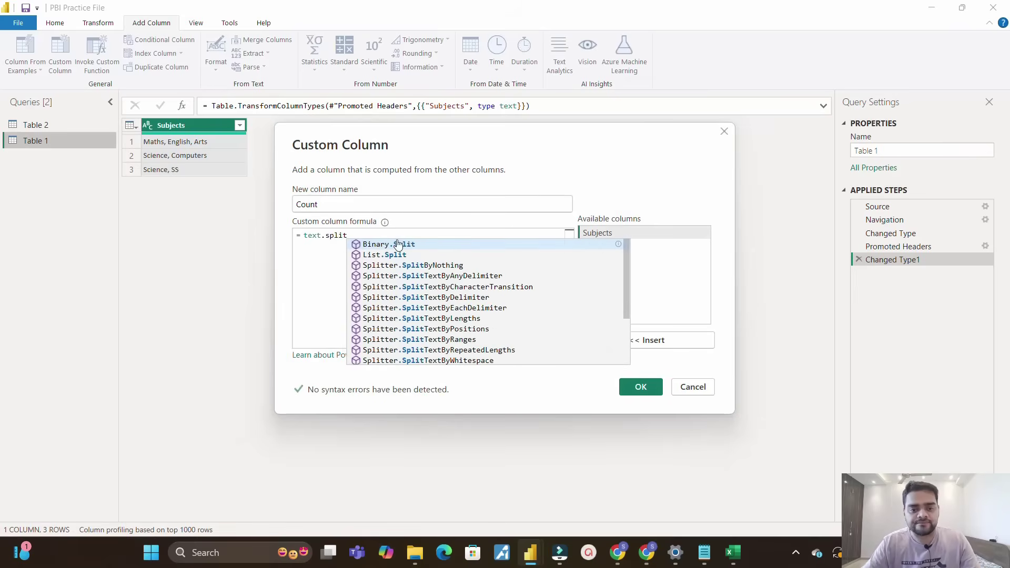
pyautogui.press('Escape')
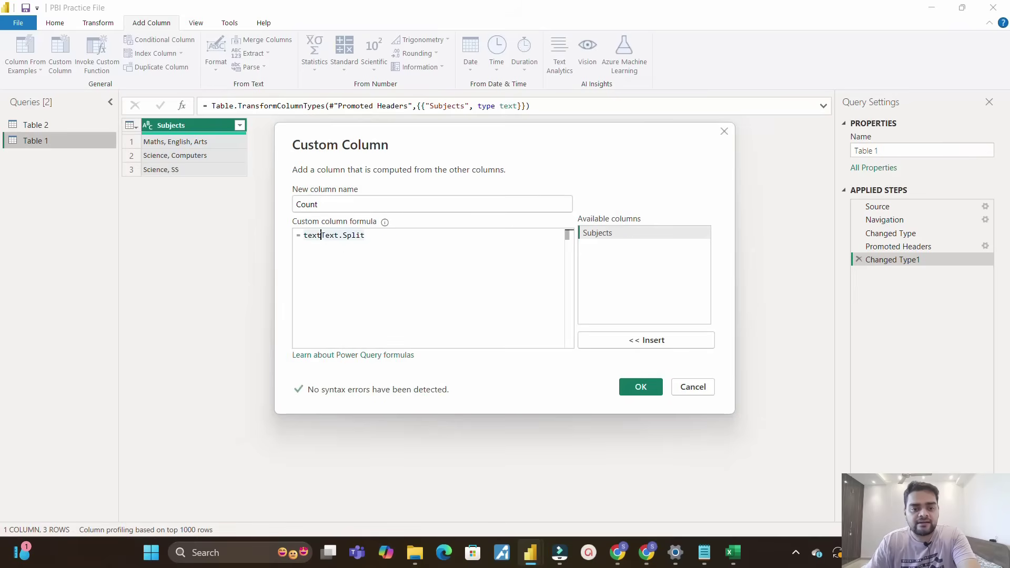
pyautogui.press('Left')
pyautogui.press('Left')
pyautogui.press('Left')
pyautogui.press('Left')
pyautogui.press('Left')
pyautogui.press('Left')
pyautogui.press('Left')
pyautogui.press('Left')
pyautogui.press('Left')
pyautogui.press('Left')
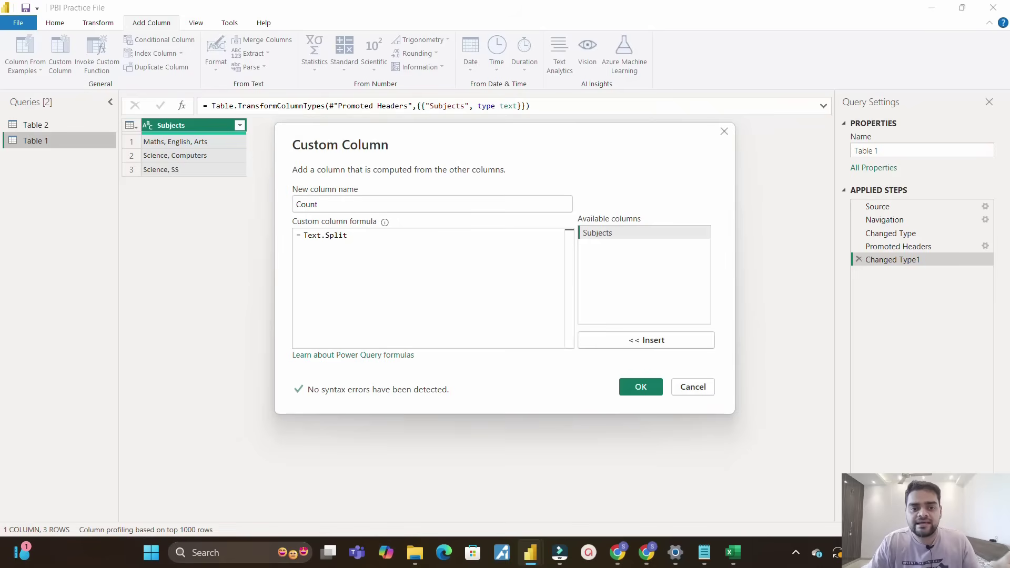
pyautogui.write('(')
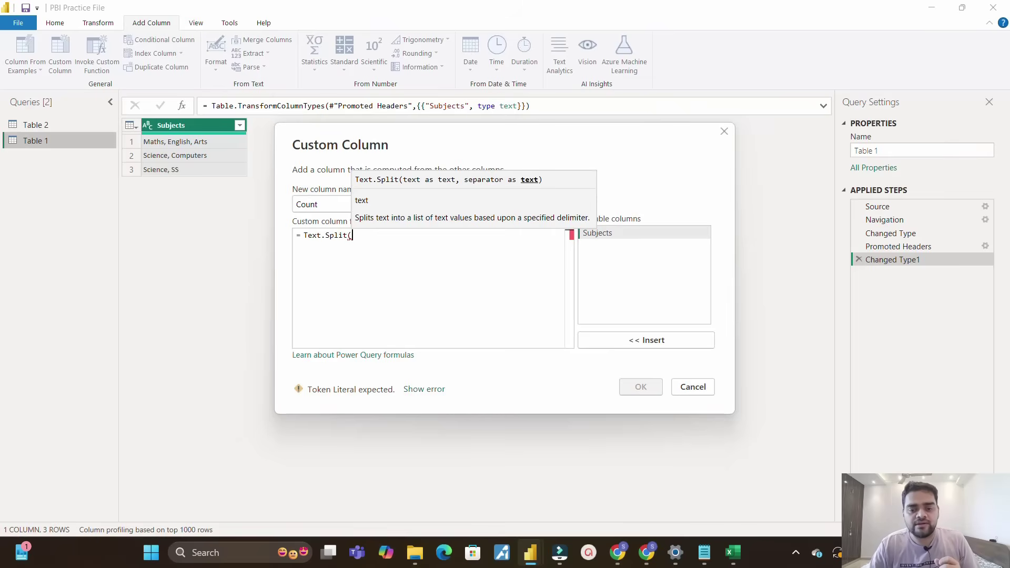
pyautogui.doubleClick(600, 233)
pyautogui.write(', ')
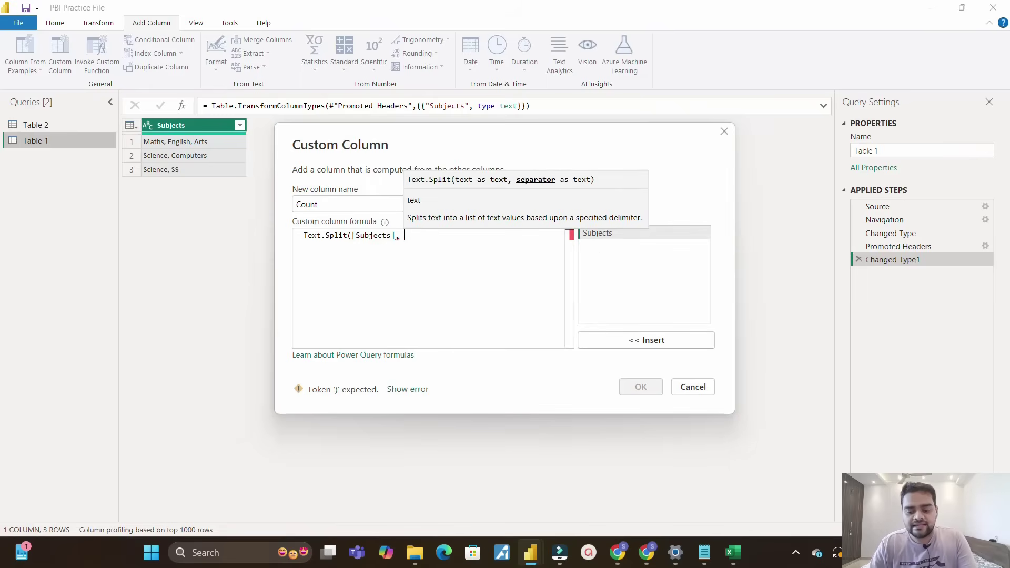
pyautogui.write('""')
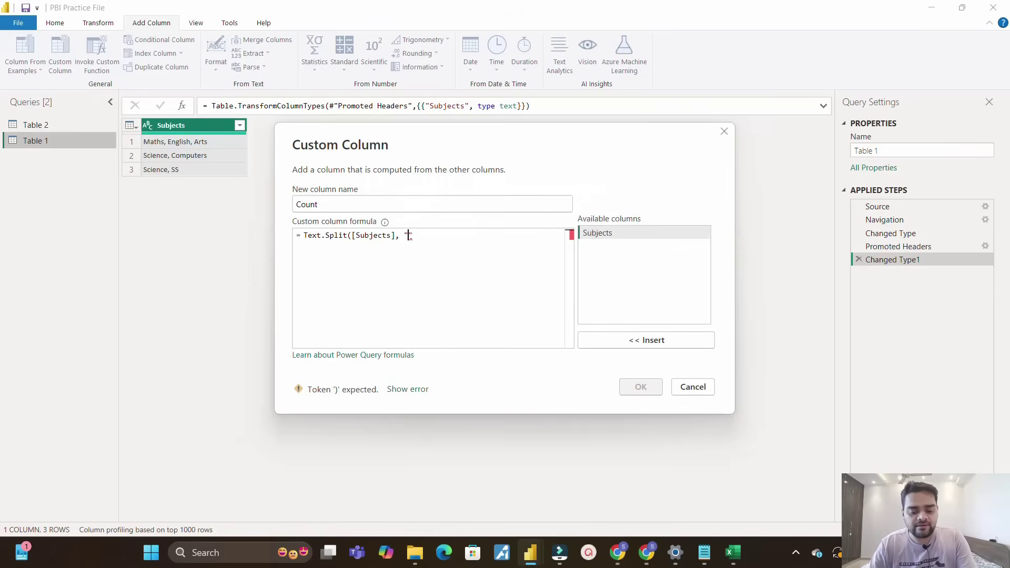
pyautogui.write(',")')
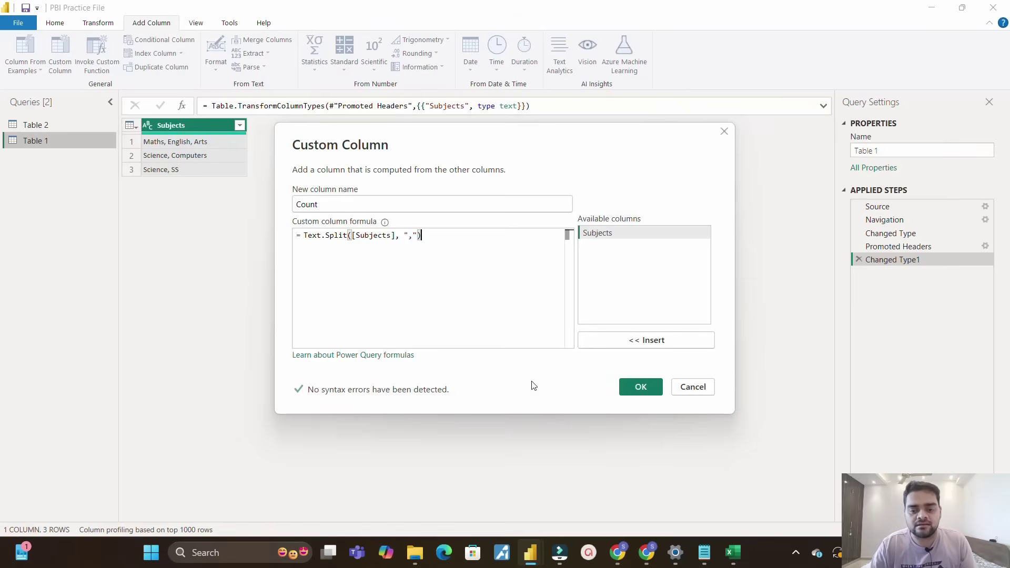
pyautogui.click(640, 387)
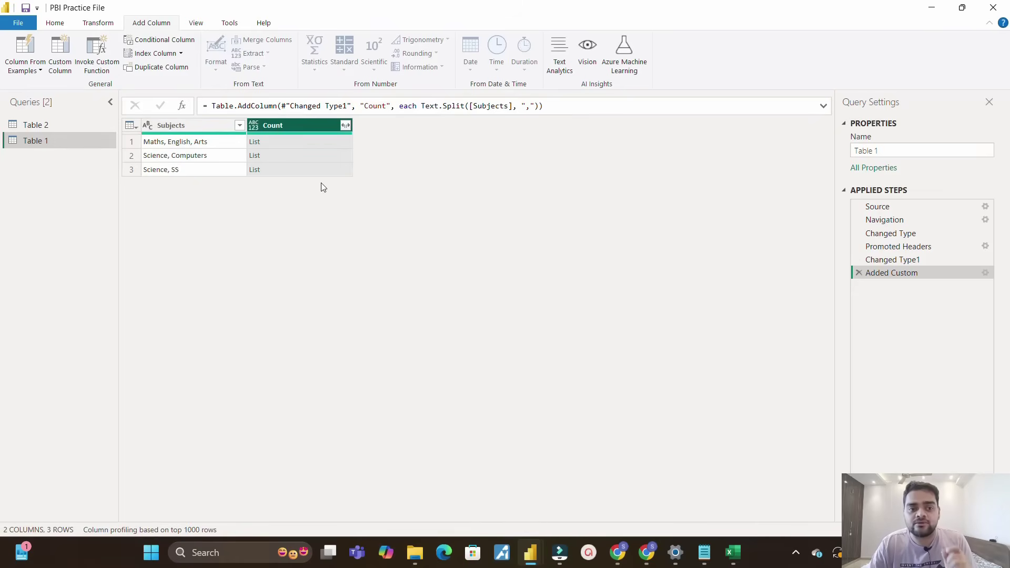
# Step: Try expanding the Count lists to new rows, then delete the Expanded Count step
pyautogui.click(345, 126)
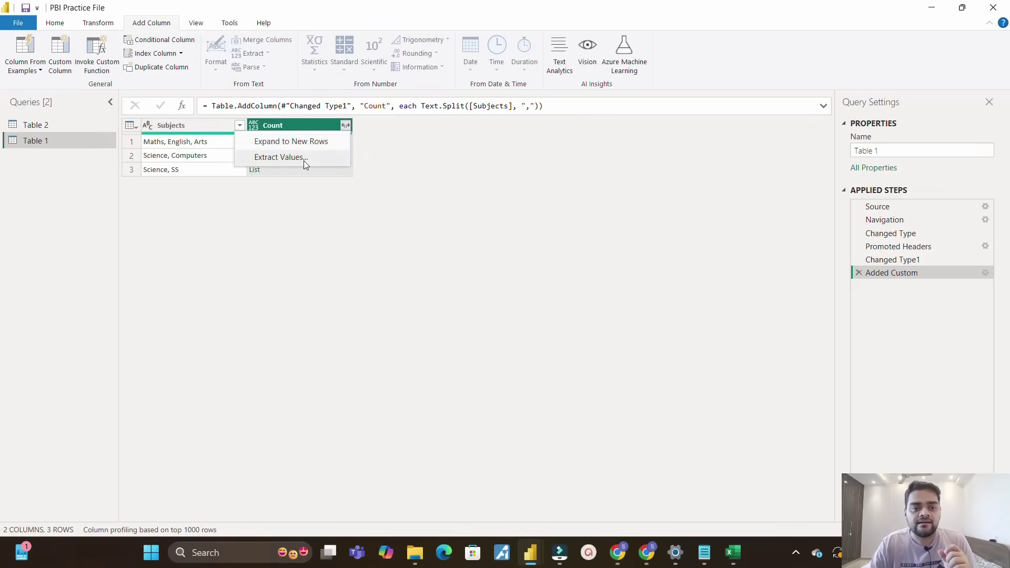
pyautogui.click(311, 141)
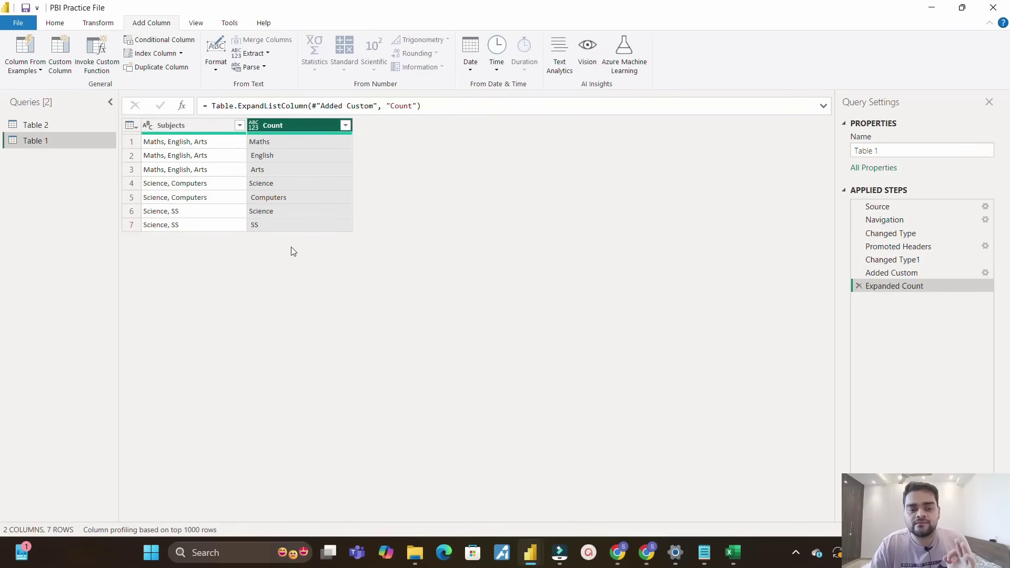
pyautogui.click(859, 286)
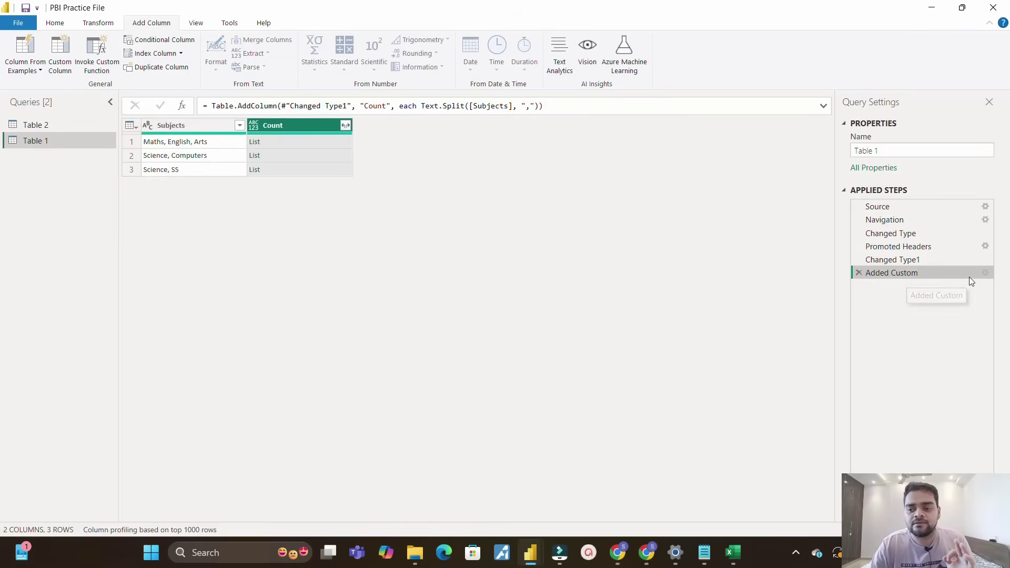
# Step: Wrap the Added Custom formula in List.Count(...) so Count shows 3, 2 and 2
pyautogui.click(986, 273)
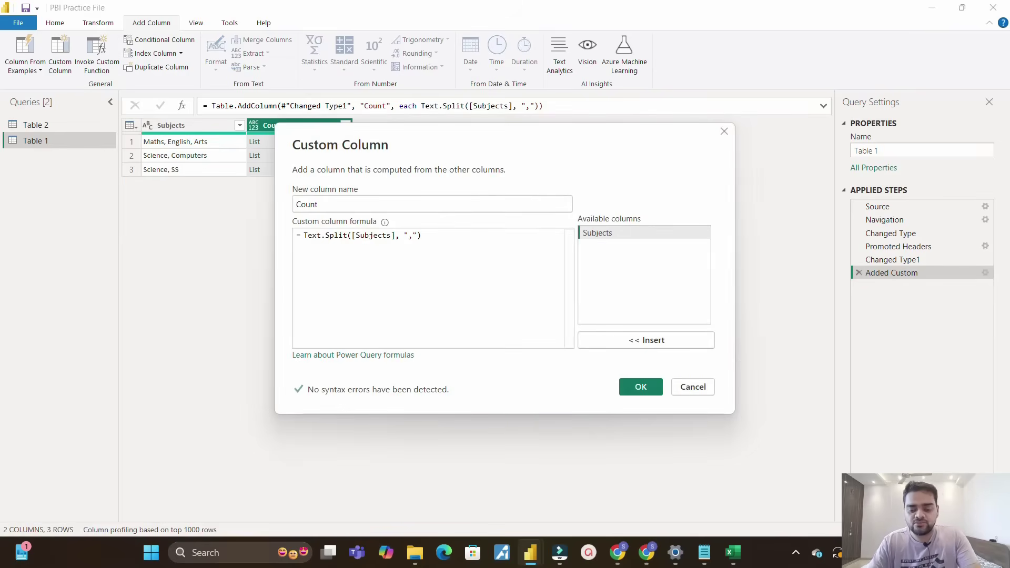
pyautogui.write('(list')
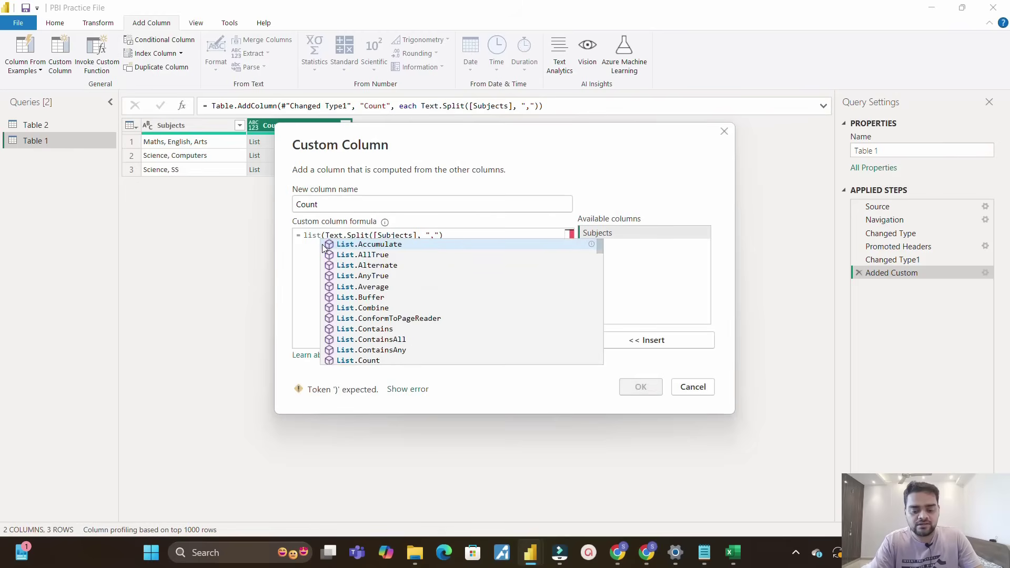
pyautogui.write('.cou')
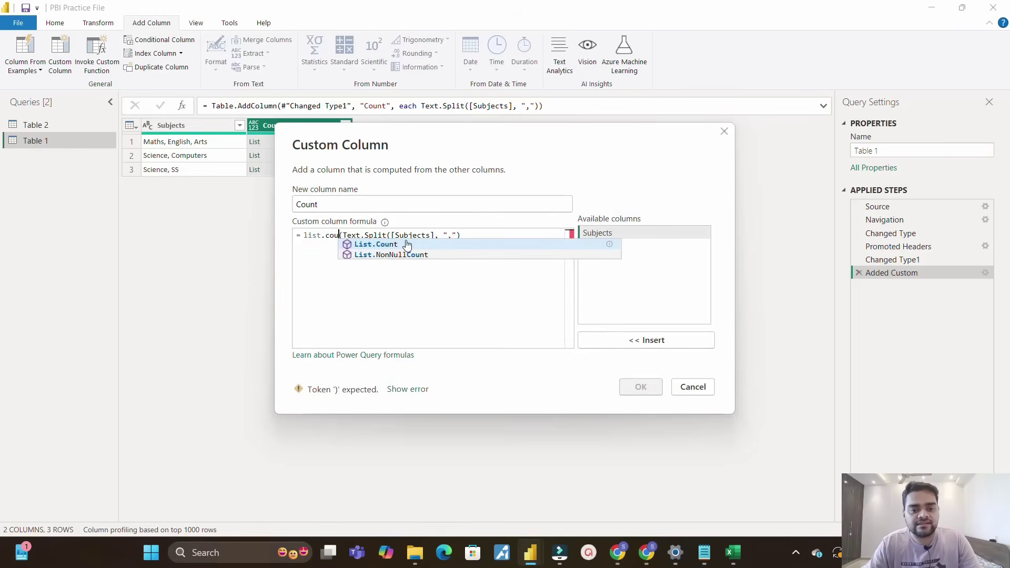
pyautogui.click(406, 244)
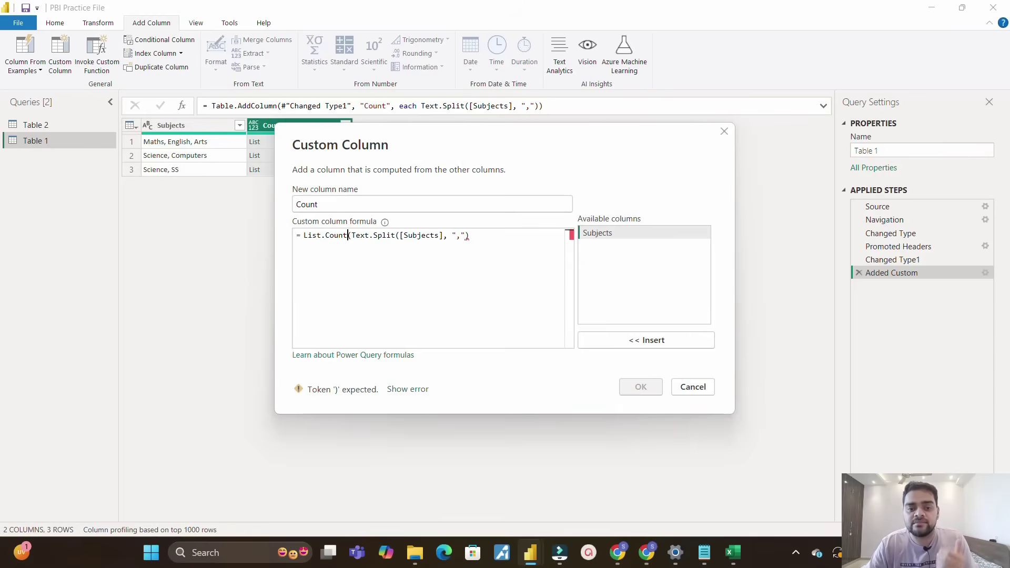
pyautogui.click(468, 235)
pyautogui.write(')')
pyautogui.click(636, 387)
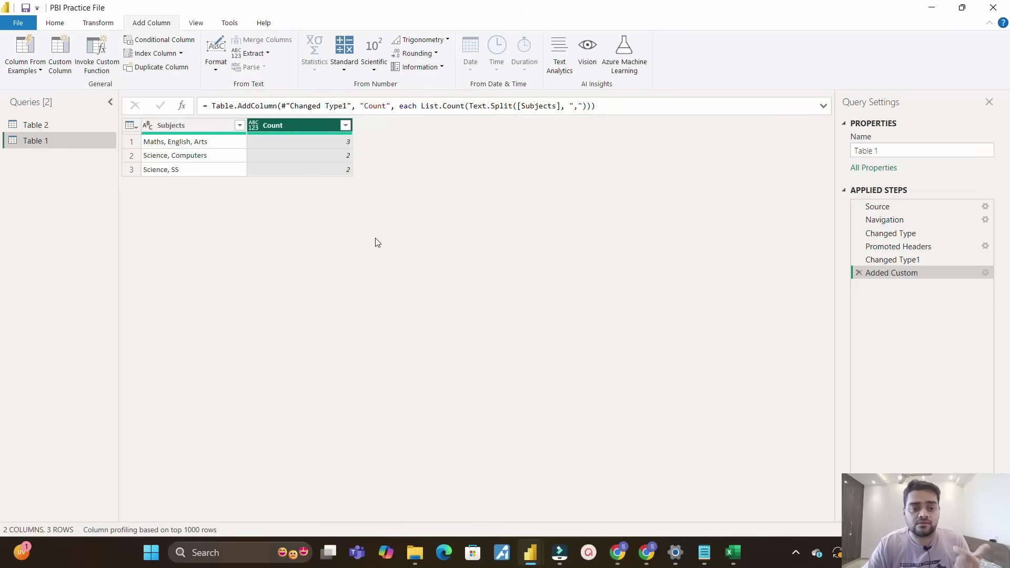
# Step: Apply the query changes with Close & Apply
pyautogui.click(54, 23)
pyautogui.click(26, 70)
pyautogui.click(39, 84)
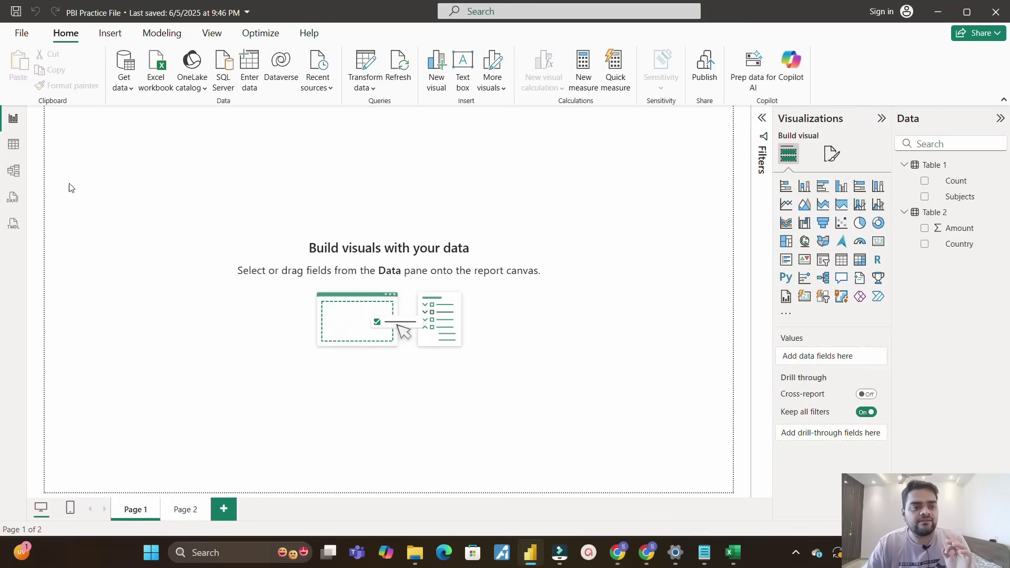
# Step: In Table view, start a new calculated column on Table 1
pyautogui.click(13, 150)
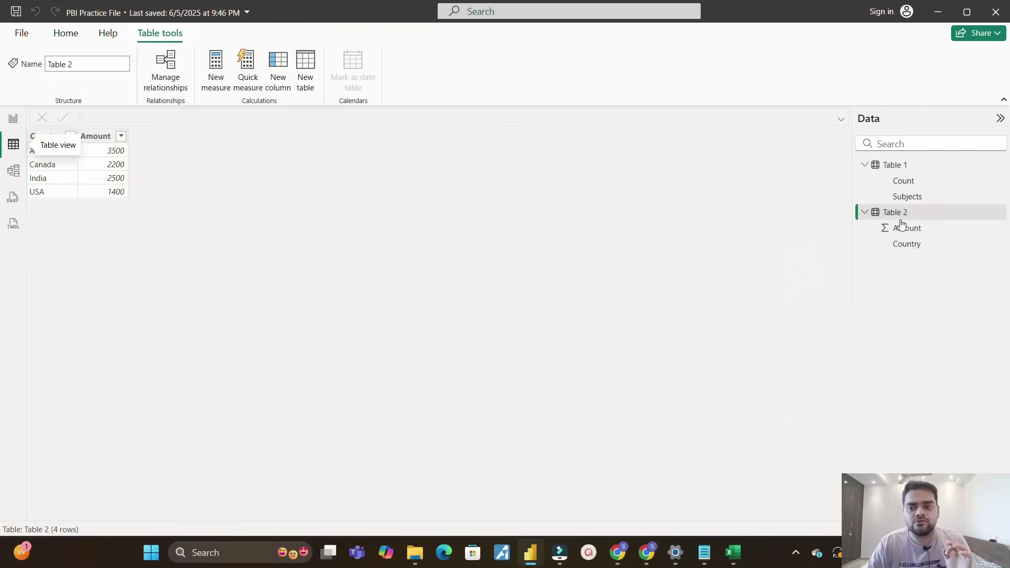
pyautogui.click(900, 167)
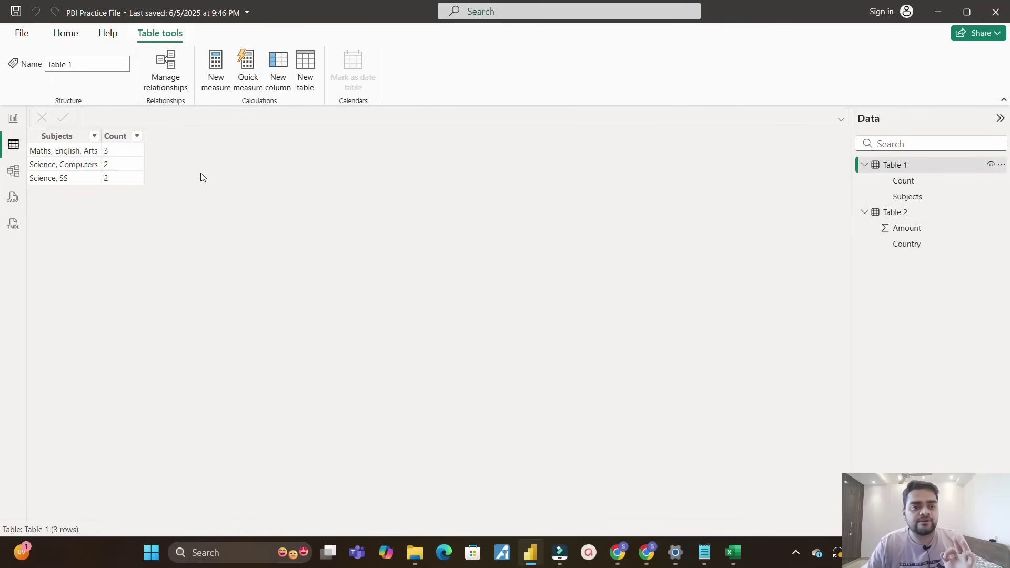
pyautogui.click(279, 84)
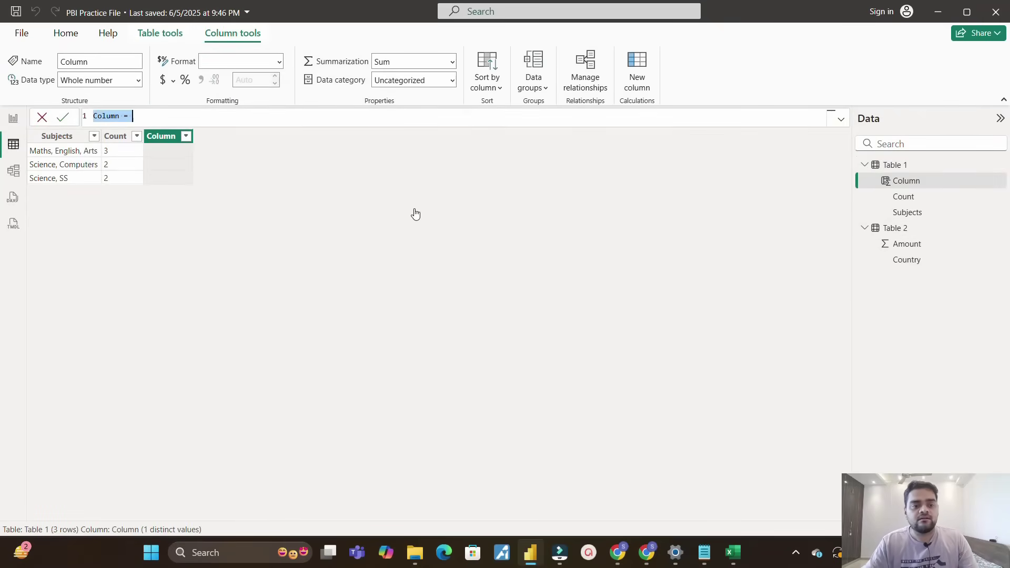
# Step: Begin the CountNew formula with var a = LEN(Subjects)
pyautogui.write('Co')
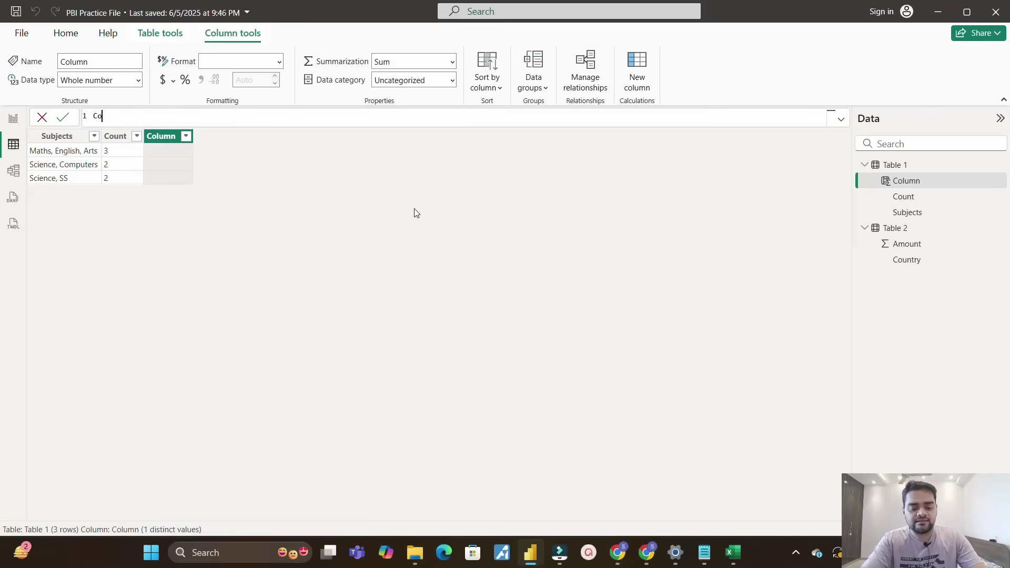
pyautogui.write('untNew =')
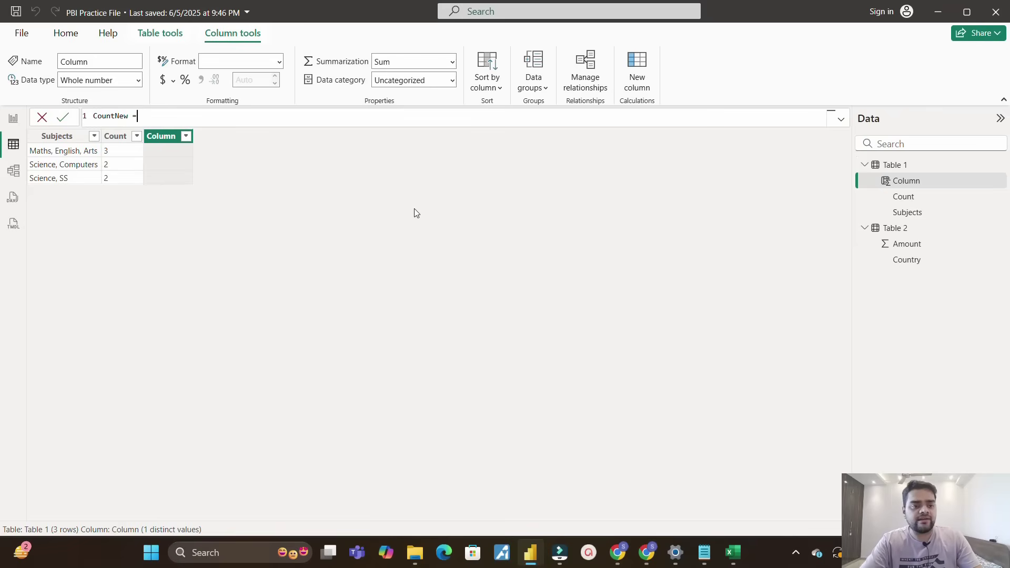
pyautogui.hotkey('shift', 'Return')
pyautogui.write('var ')
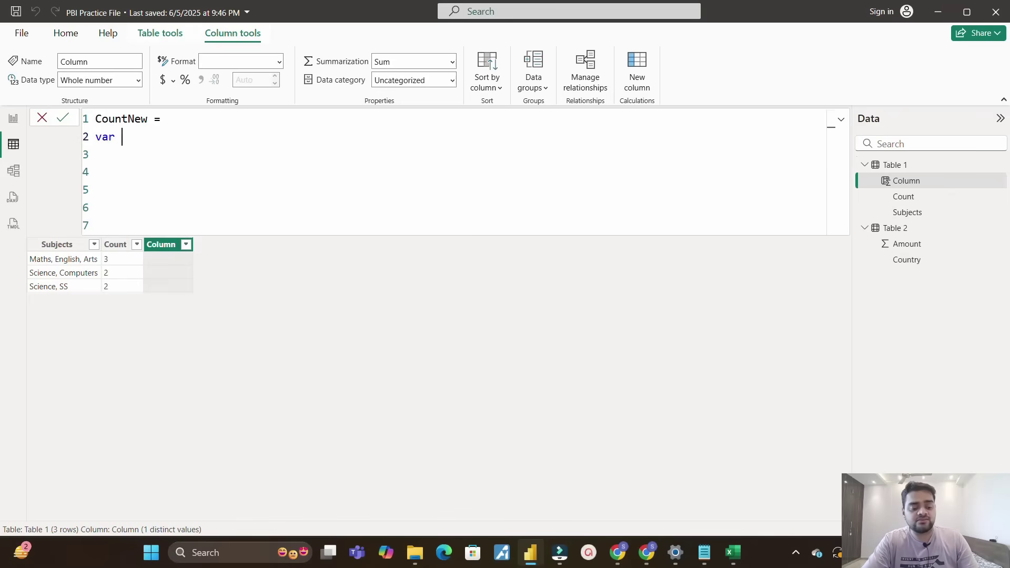
pyautogui.write('a = ')
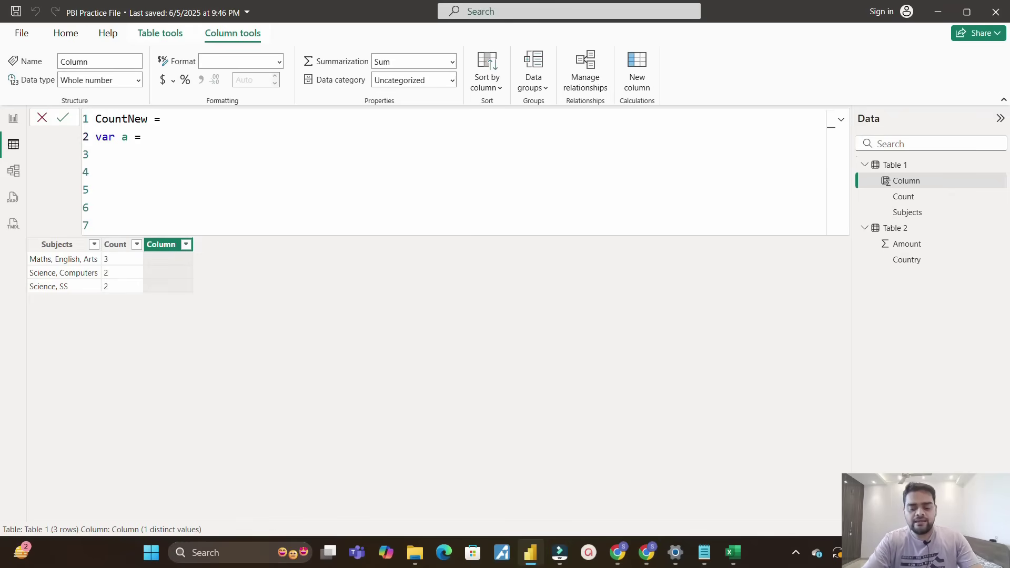
pyautogui.write('len')
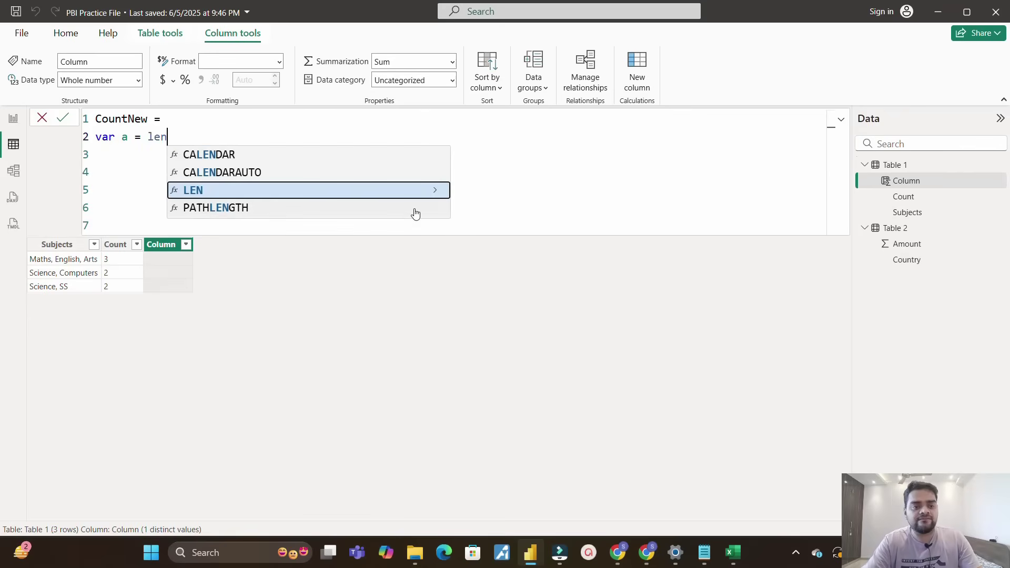
pyautogui.press('Tab')
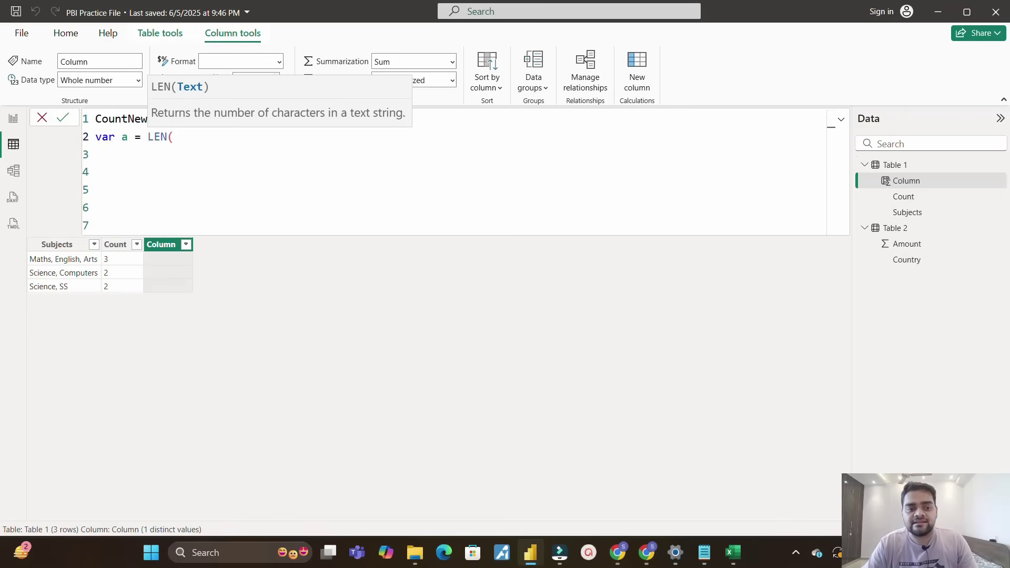
pyautogui.write('s')
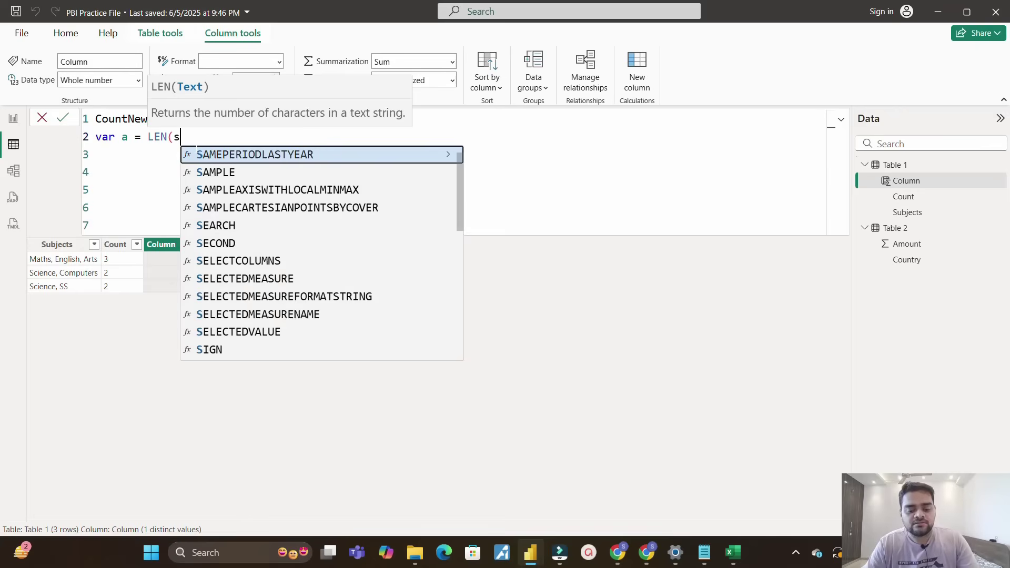
pyautogui.write('ubjects]')
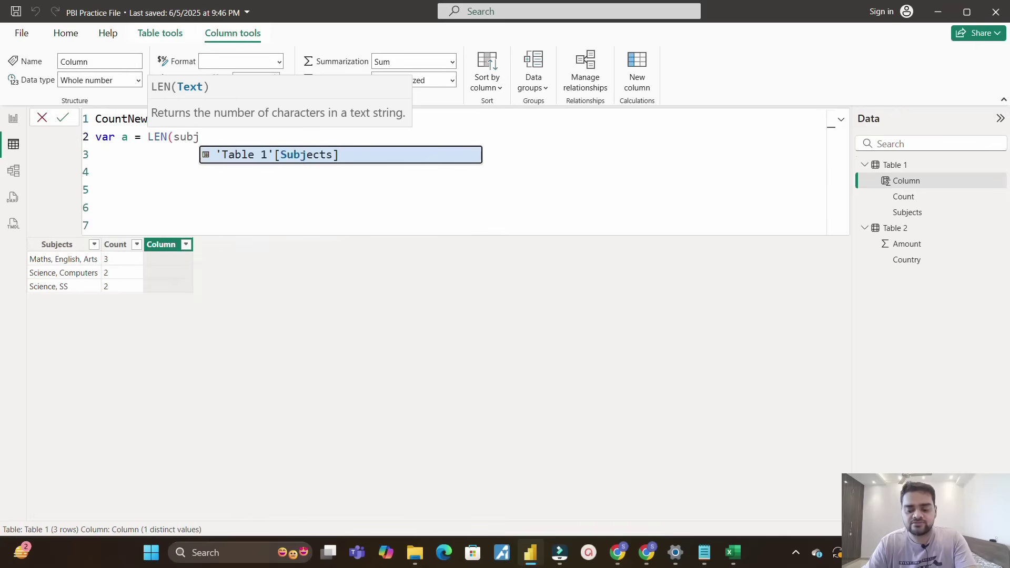
pyautogui.press('Tab')
pyautogui.write(')')
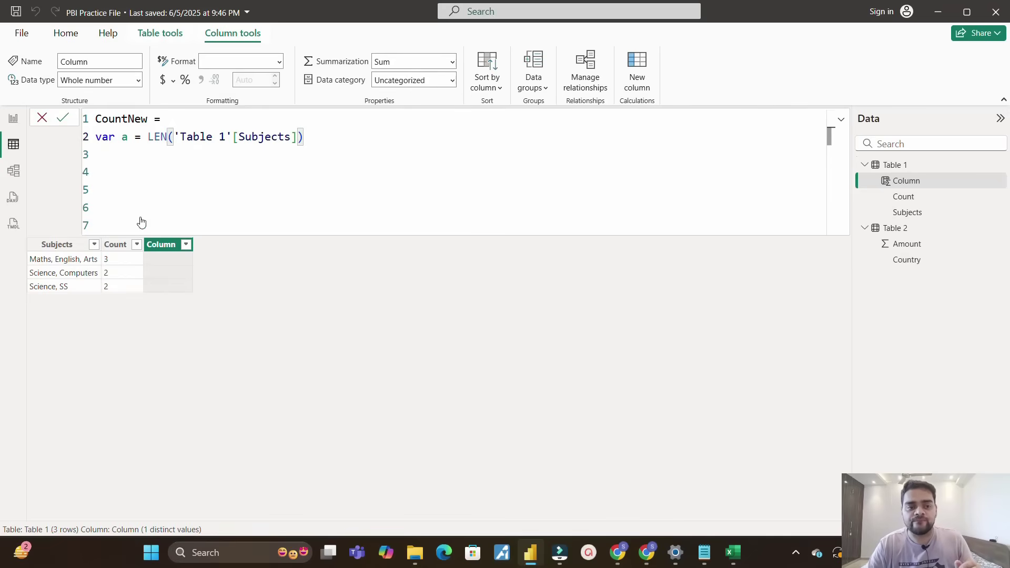
pyautogui.press('Return')
# Step: Add var b = LEN(SUBSTITUTE(Subjects, ",", "")) as the length without commas
pyautogui.write('var b ')
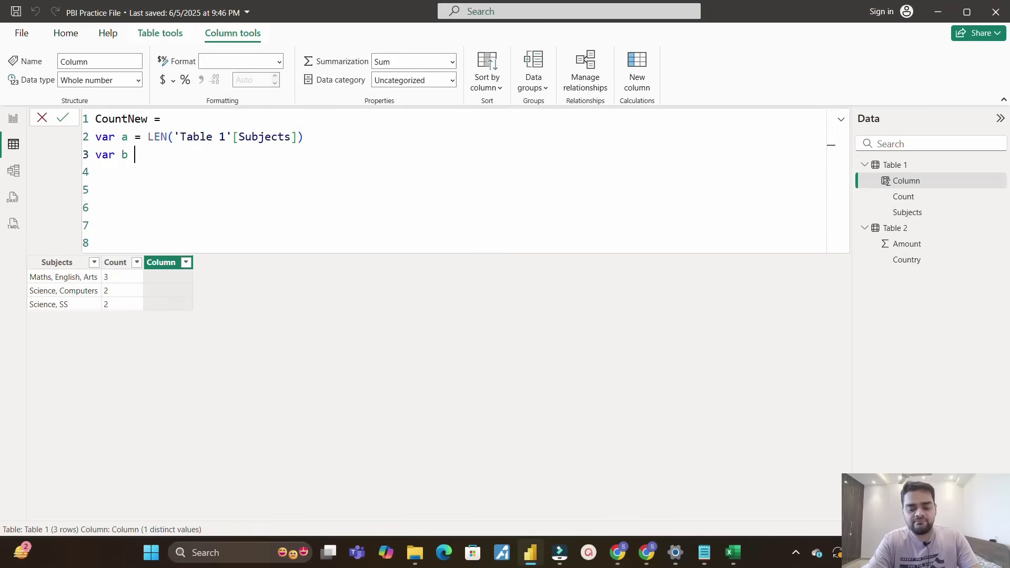
pyautogui.write('= sun')
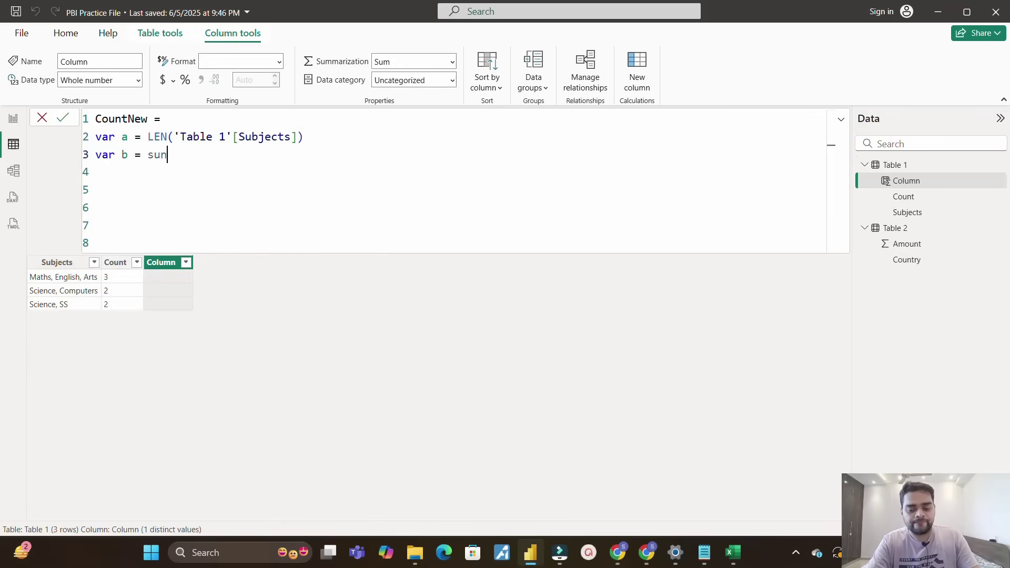
pyautogui.press('BackSpace')
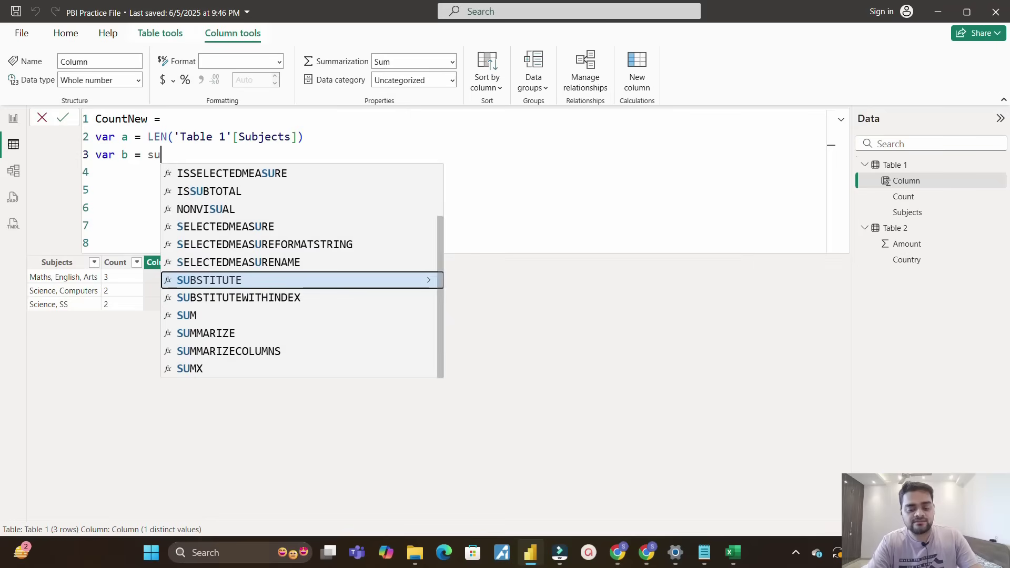
pyautogui.write('b')
pyautogui.press('Tab')
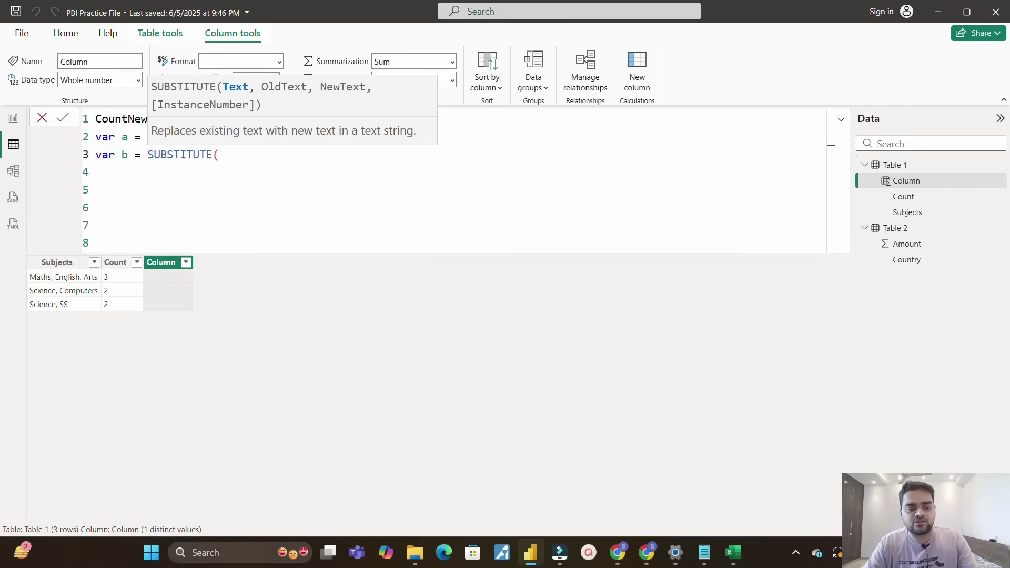
pyautogui.write('subj')
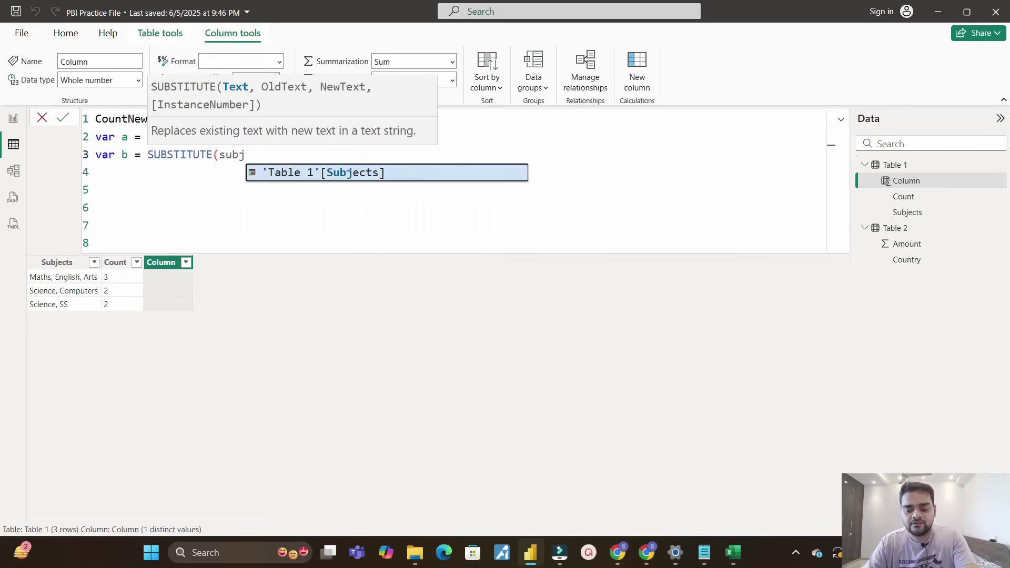
pyautogui.press('Tab')
pyautogui.write(',')
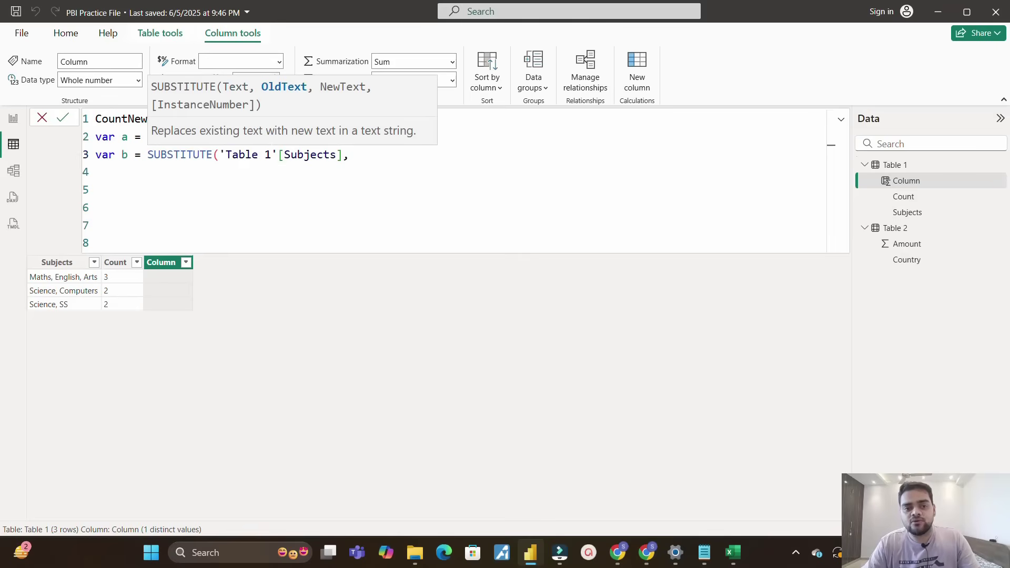
pyautogui.write(' ","')
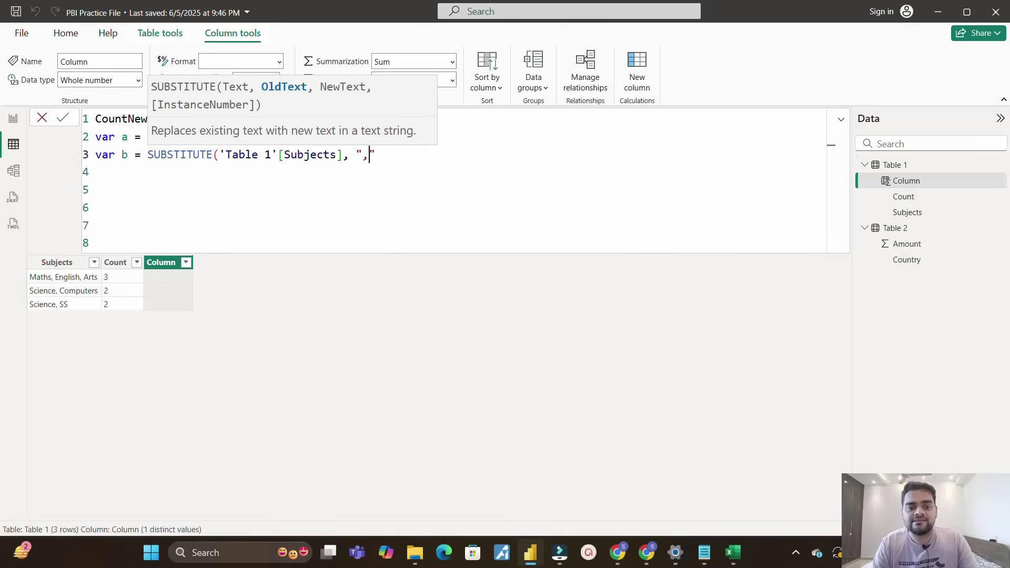
pyautogui.write(', "")')
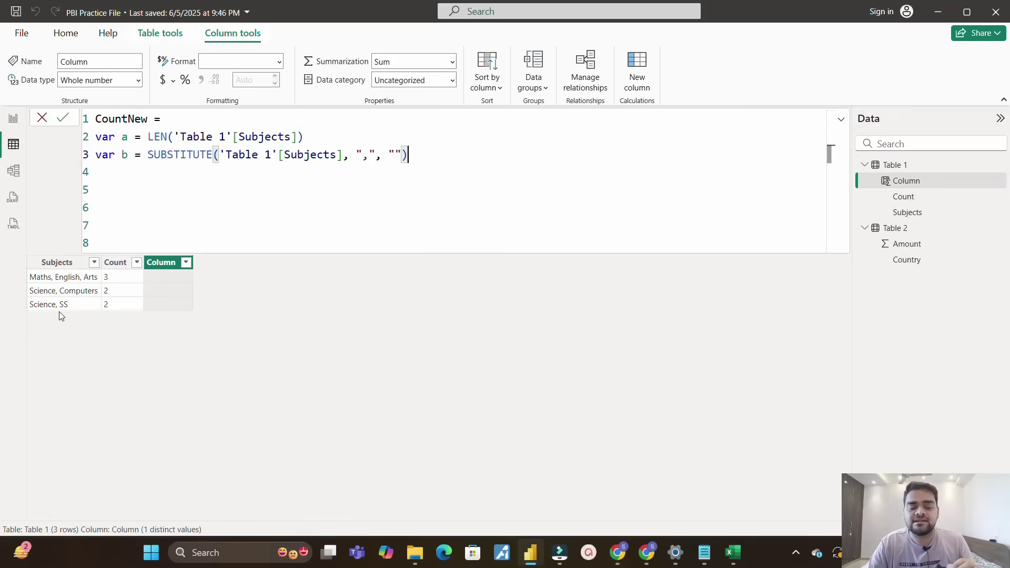
pyautogui.hotkey('ctrl', 'Left')
pyautogui.hotkey('ctrl', 'Left')
pyautogui.hotkey('ctrl', 'Left')
pyautogui.hotkey('ctrl', 'Left')
pyautogui.hotkey('ctrl', 'Left')
pyautogui.hotkey('ctrl', 'Left')
pyautogui.hotkey('ctrl', 'Left')
pyautogui.hotkey('ctrl', 'Left')
pyautogui.hotkey('ctrl', 'Left')
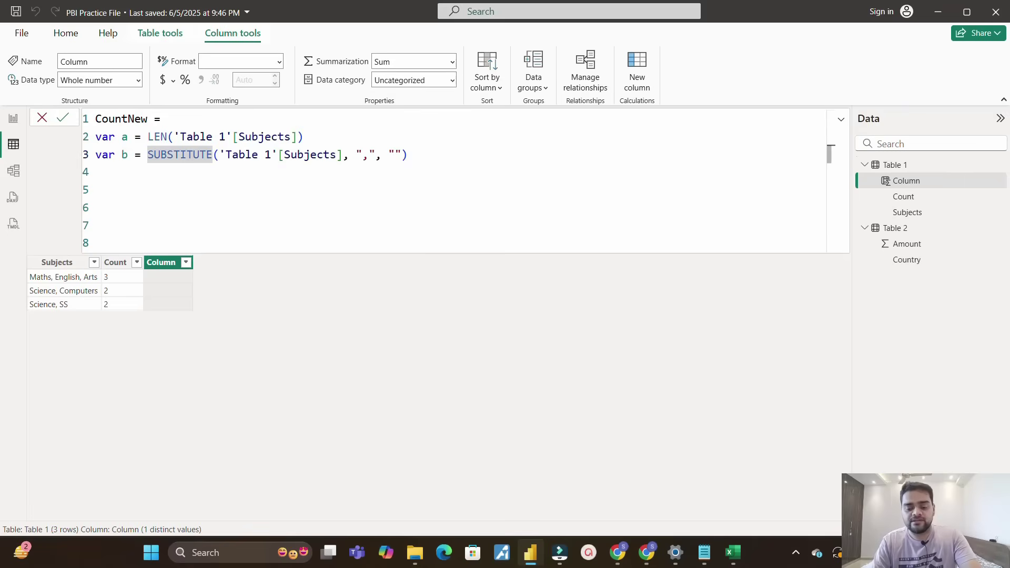
pyautogui.write('(')
pyautogui.press('Left')
pyautogui.write('len')
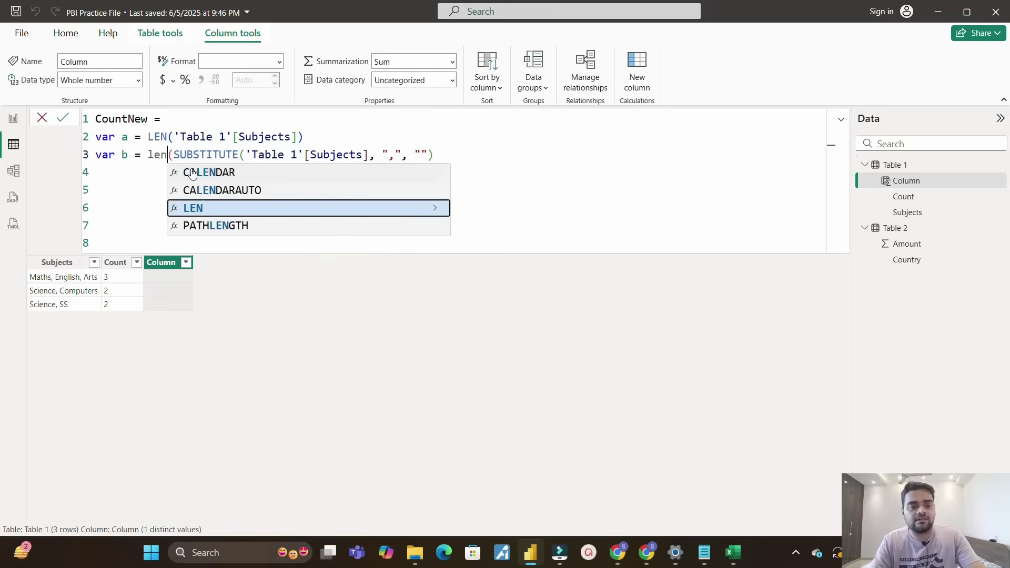
pyautogui.press('Tab')
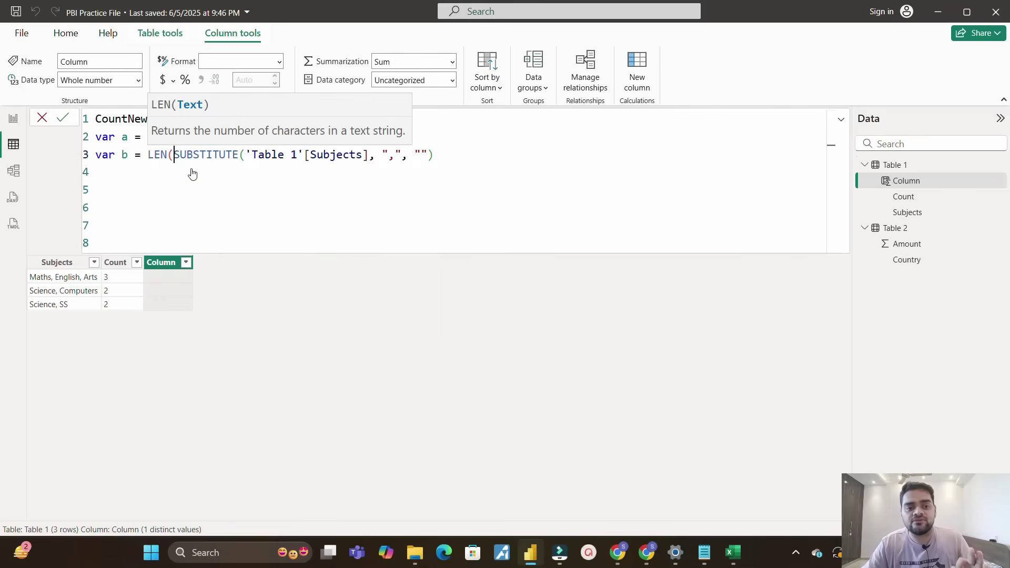
pyautogui.press('End')
pyautogui.write(')')
# Step: Finish with RETURN (a - b) + 1 and commit the CountNew column
pyautogui.press('Return')
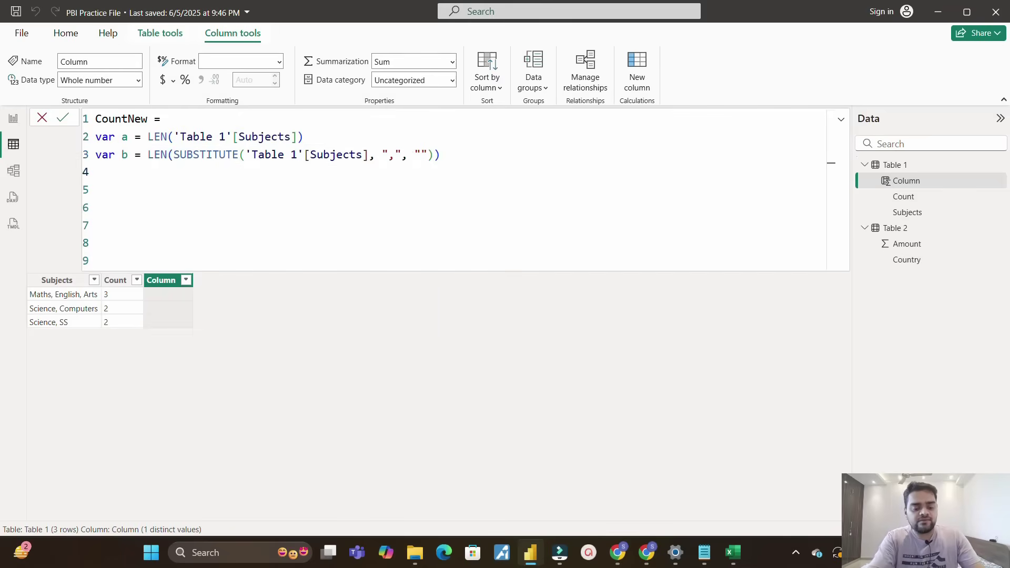
pyautogui.write('ret')
pyautogui.press('Tab')
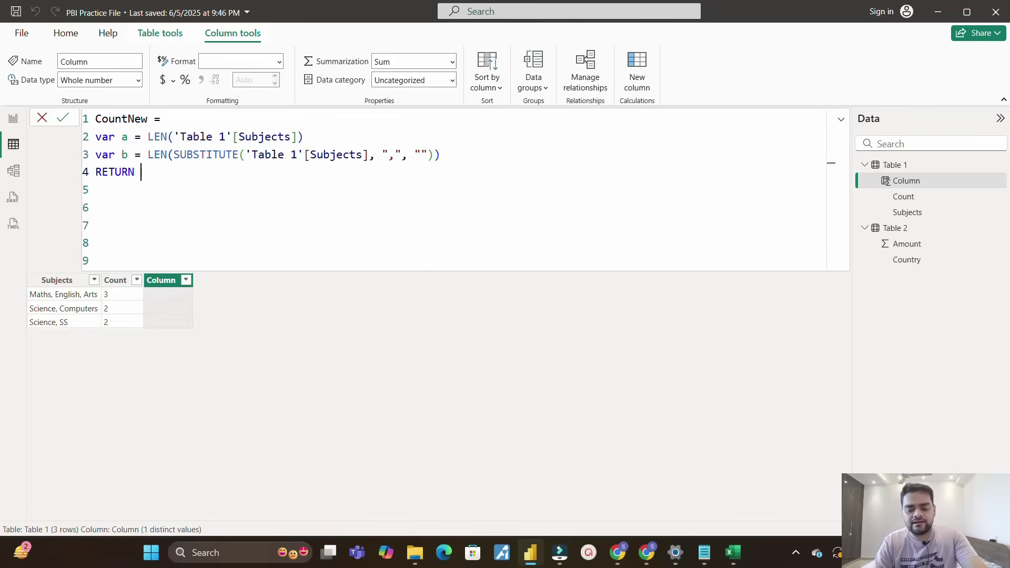
pyautogui.write('(a')
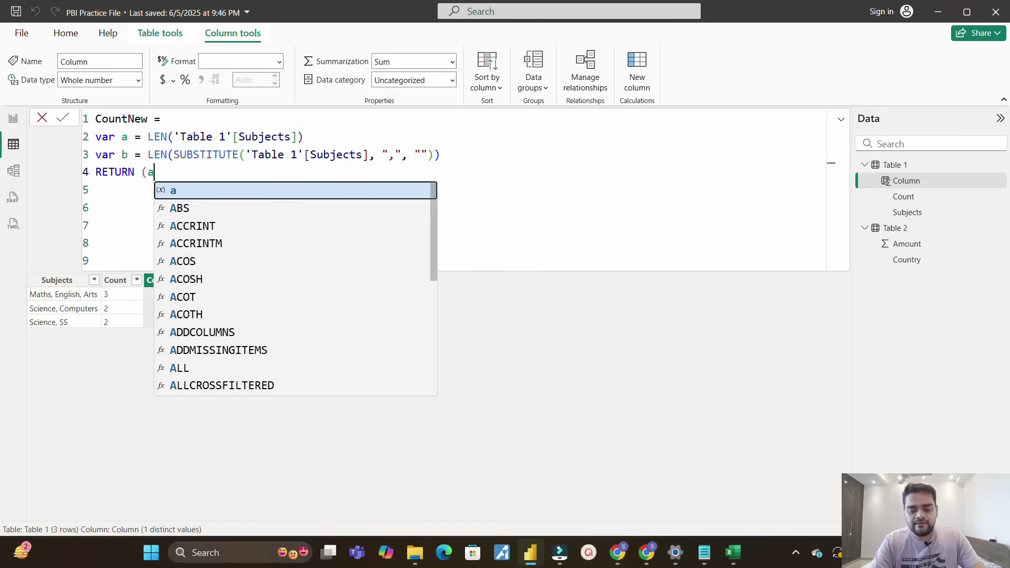
pyautogui.write(' - b)')
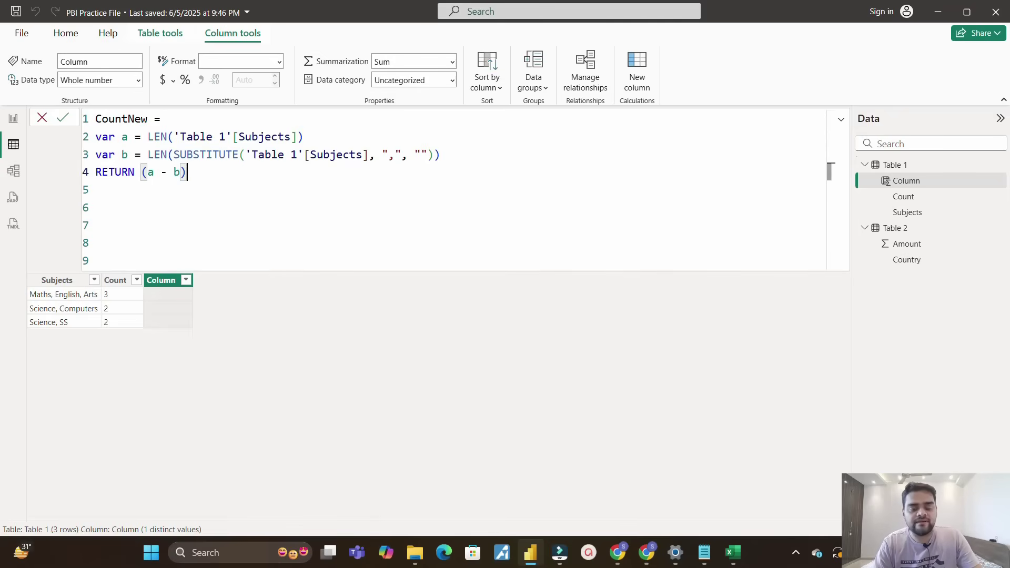
pyautogui.write(' + 1')
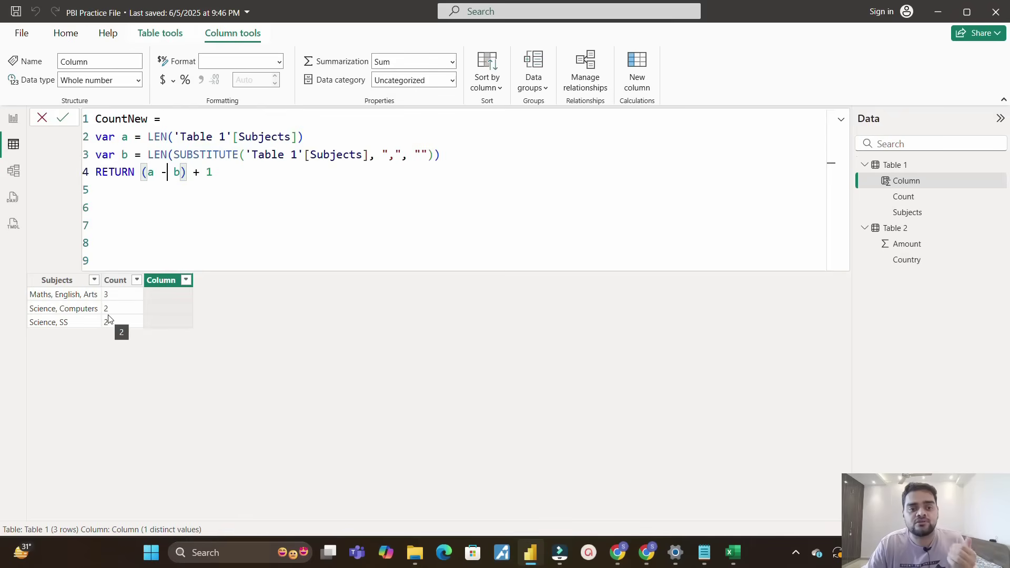
pyautogui.click(213, 172)
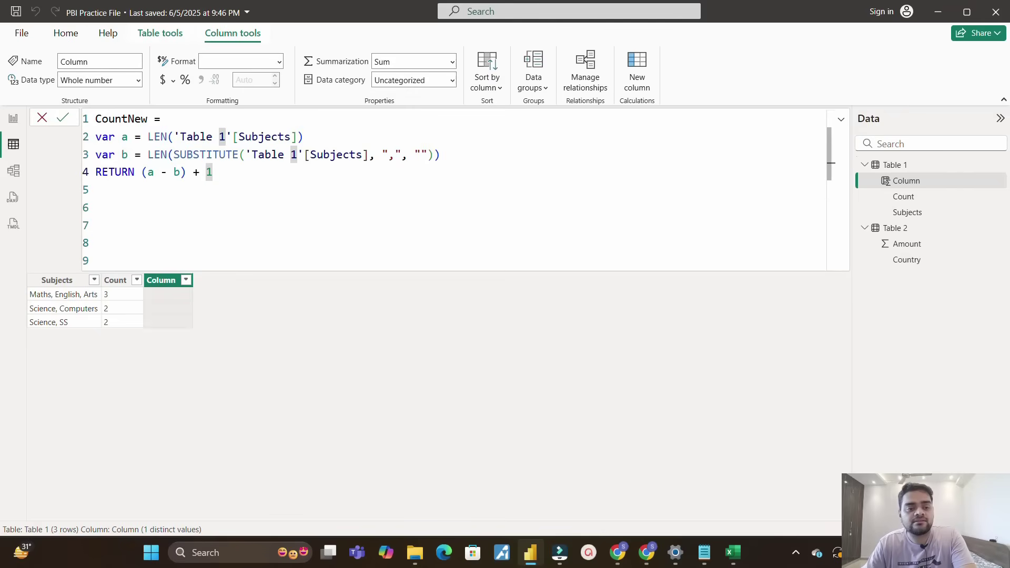
pyautogui.press('Return')
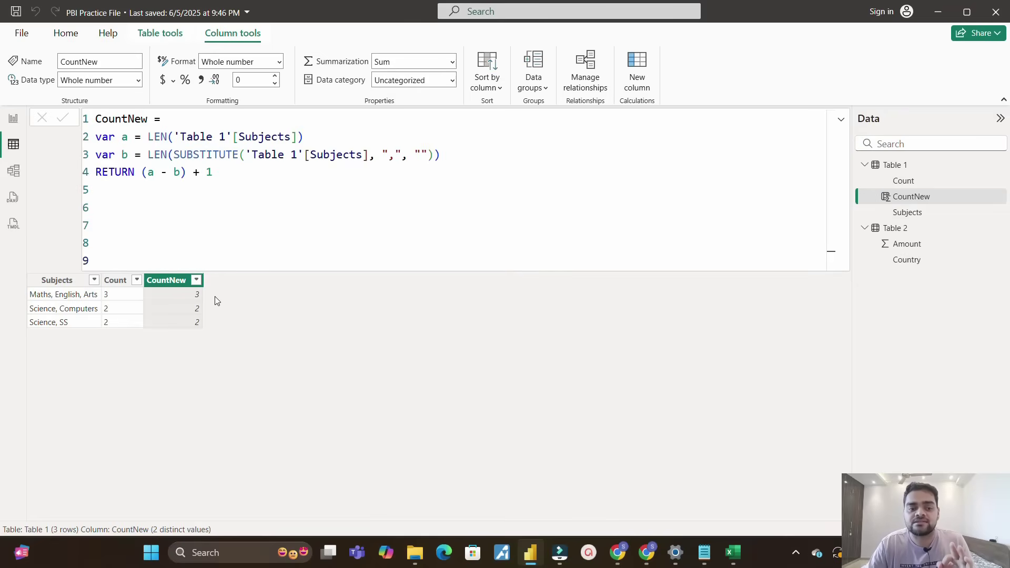
# Step: Switch to Report view, then scroll the interview email to the Country and Amount percentage question
pyautogui.click(840, 120)
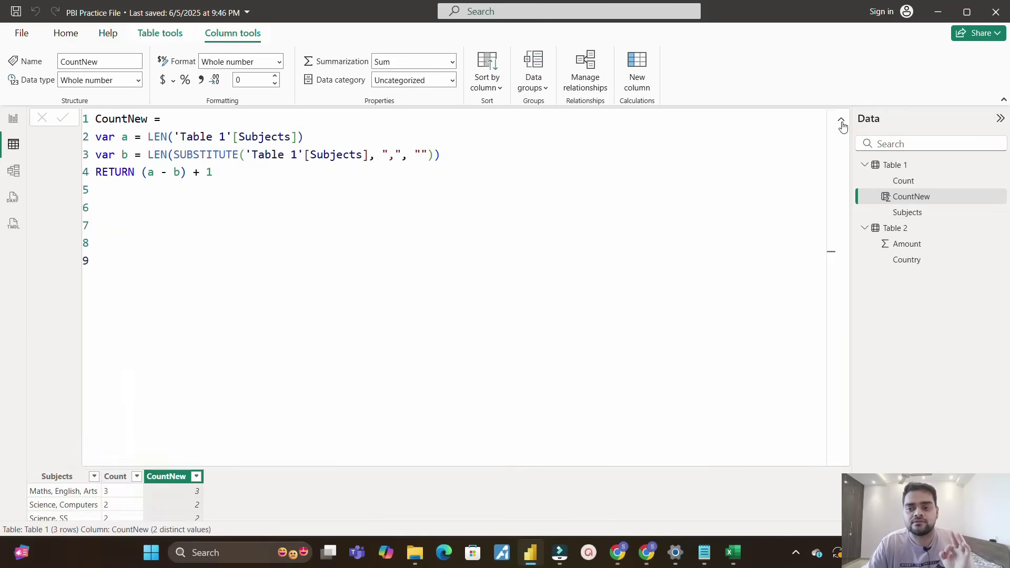
pyautogui.click(13, 118)
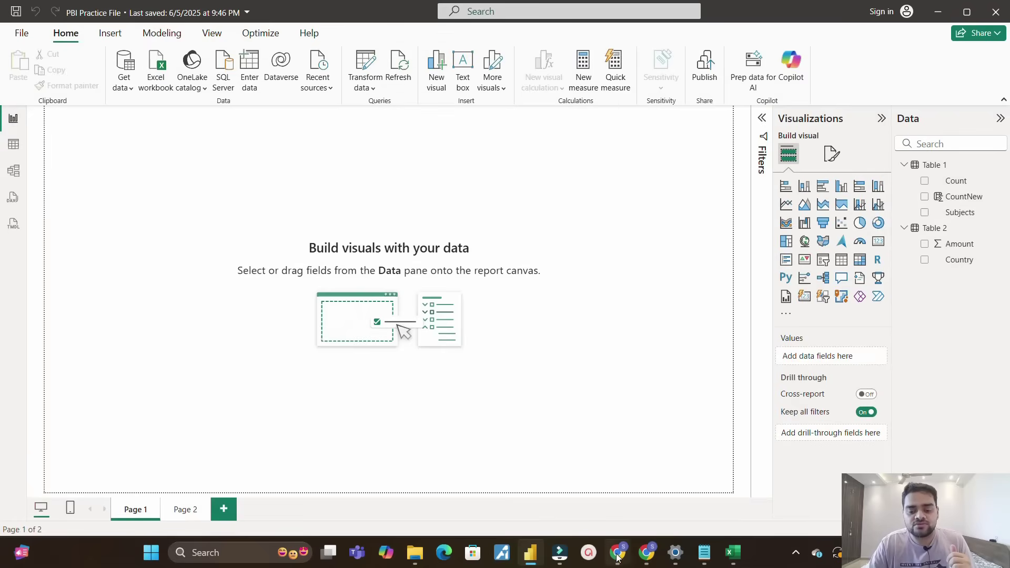
pyautogui.click(618, 552)
pyautogui.scroll(-1, 532, 400)
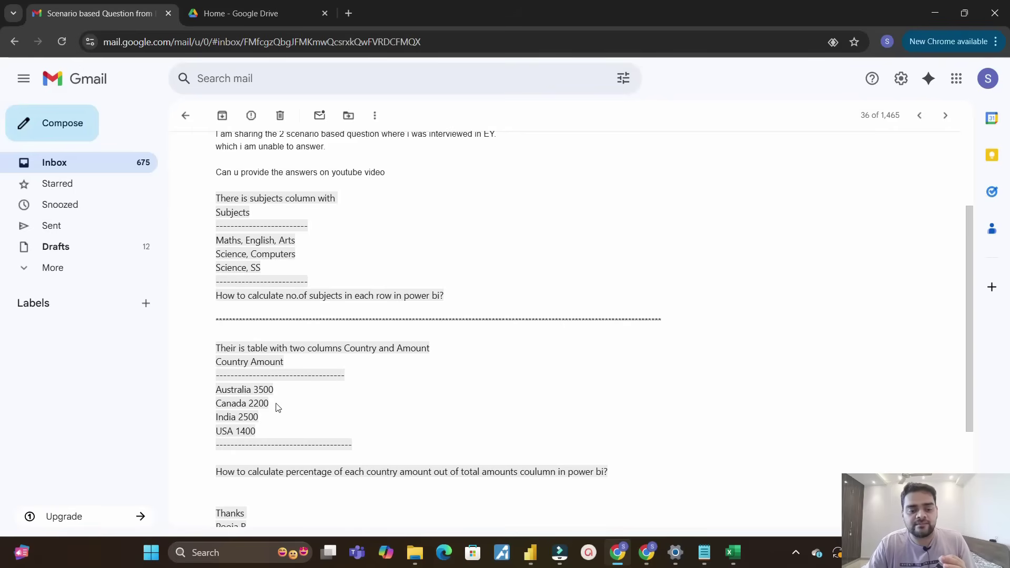
pyautogui.scroll(-1, 275, 428)
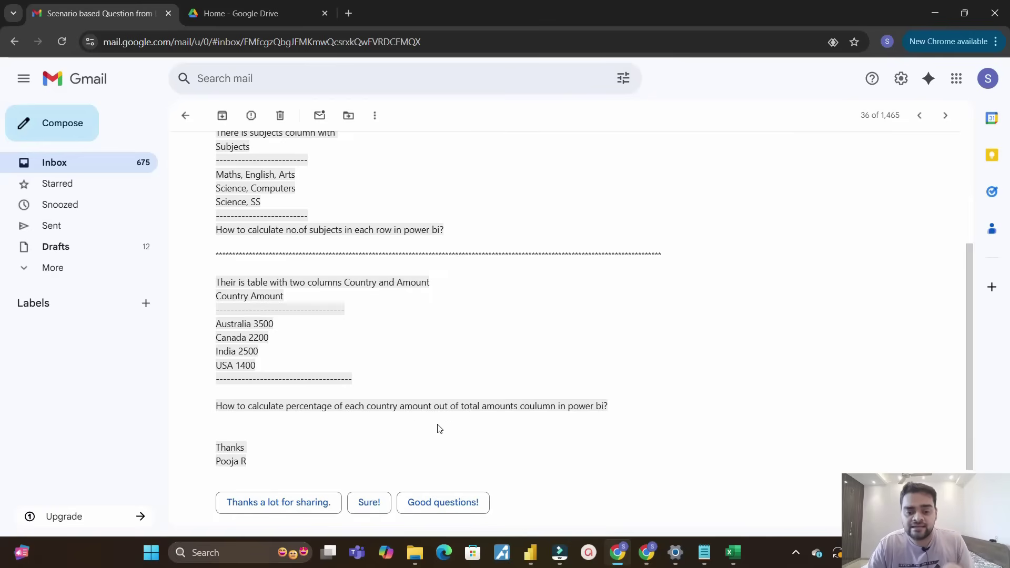
# Step: Back in Power BI, inspect Table 2's data rows, then return to the report canvas
pyautogui.hotkey('alt', 'Tab')
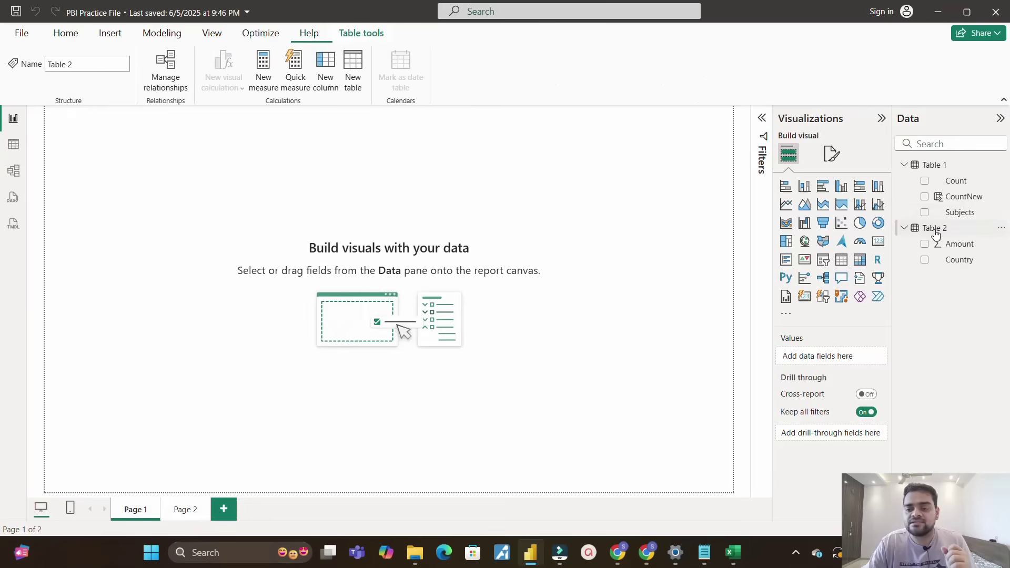
pyautogui.click(13, 144)
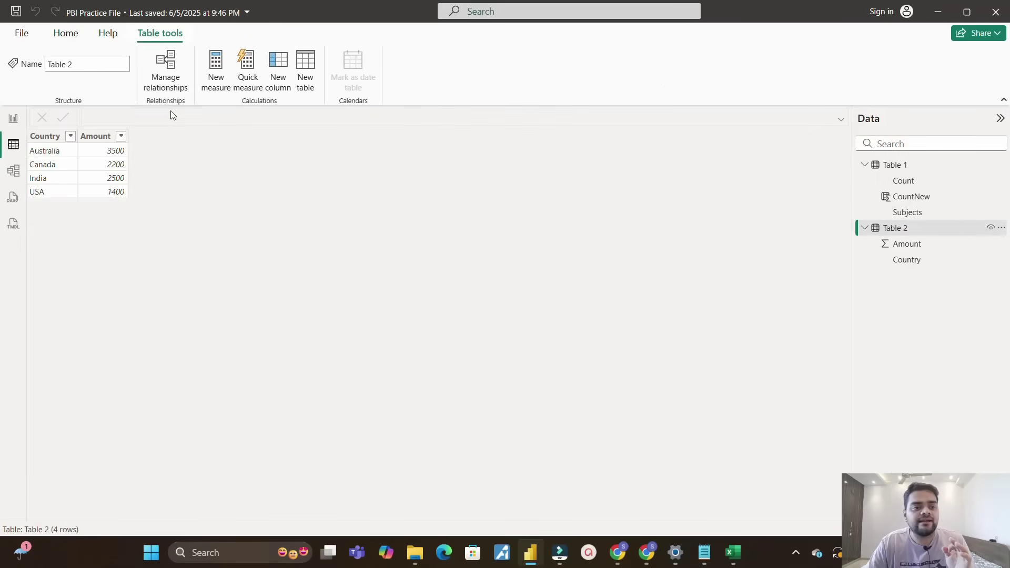
pyautogui.click(12, 120)
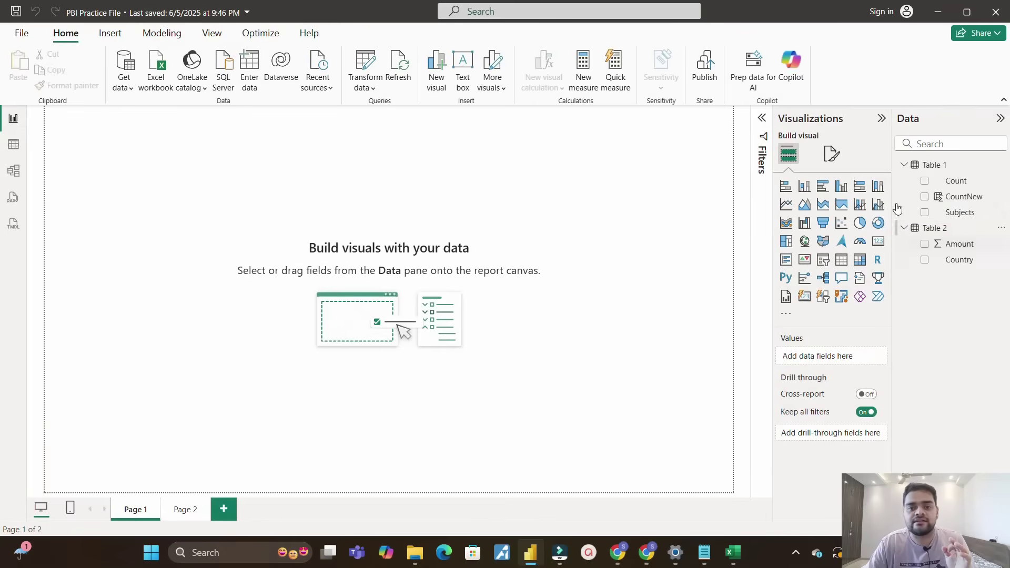
# Step: Start a new Perc measure as DIVIDE(SUM('Table 2'[Amount]), ...)
pyautogui.click(586, 81)
pyautogui.write('Perc =')
pyautogui.hotkey('shift', 'Return')
pyautogui.hotkey('shift', 'Return')
pyautogui.hotkey('shift', 'Return')
pyautogui.hotkey('shift', 'Return')
pyautogui.hotkey('shift', 'Return')
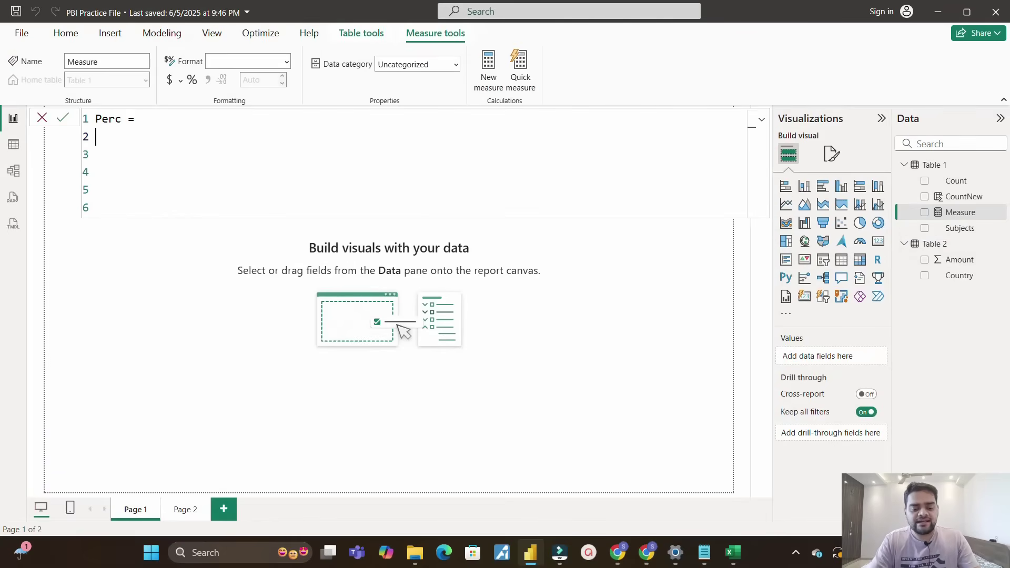
pyautogui.write('div')
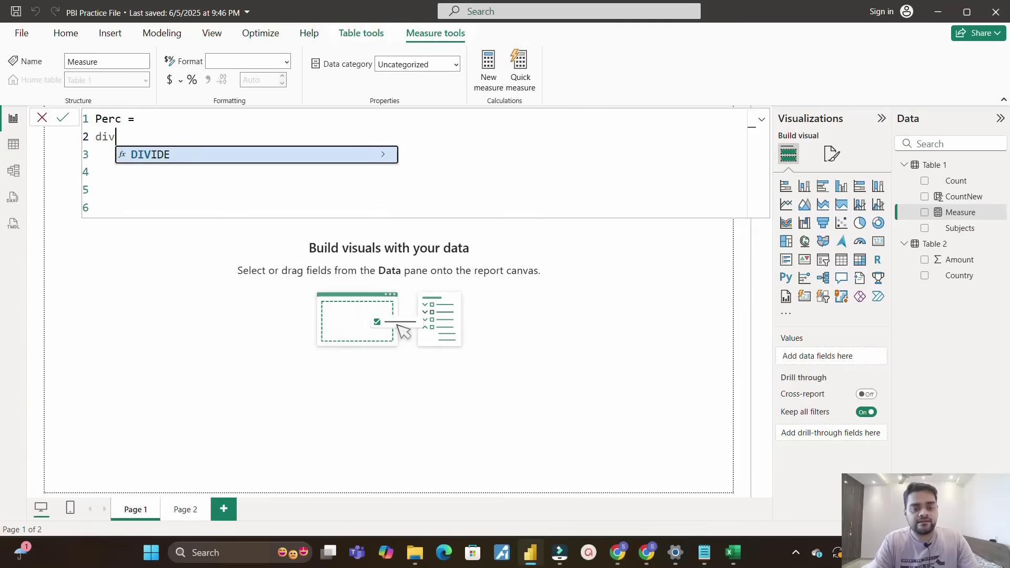
pyautogui.press('Tab')
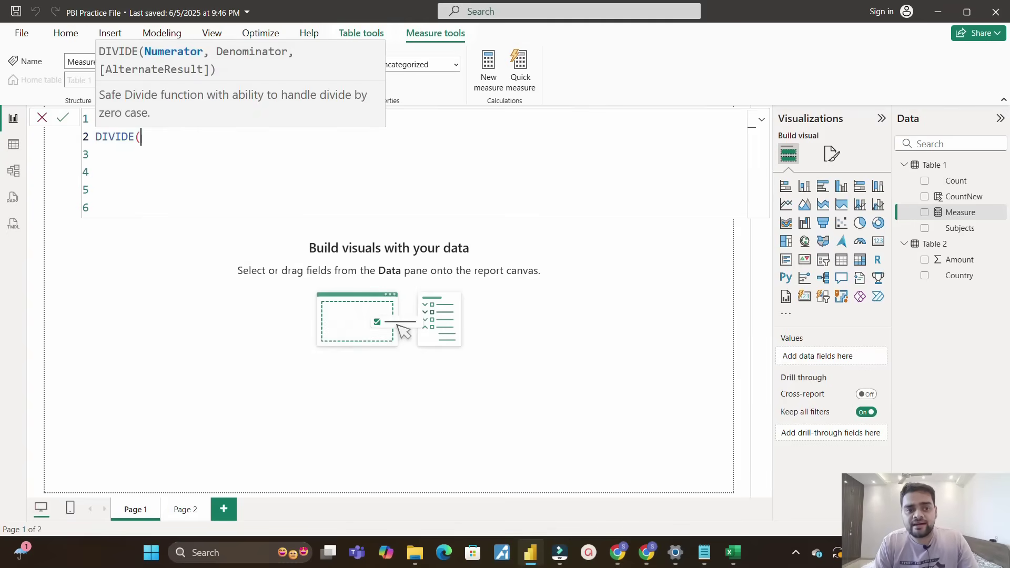
pyautogui.write('sum')
pyautogui.press('Tab')
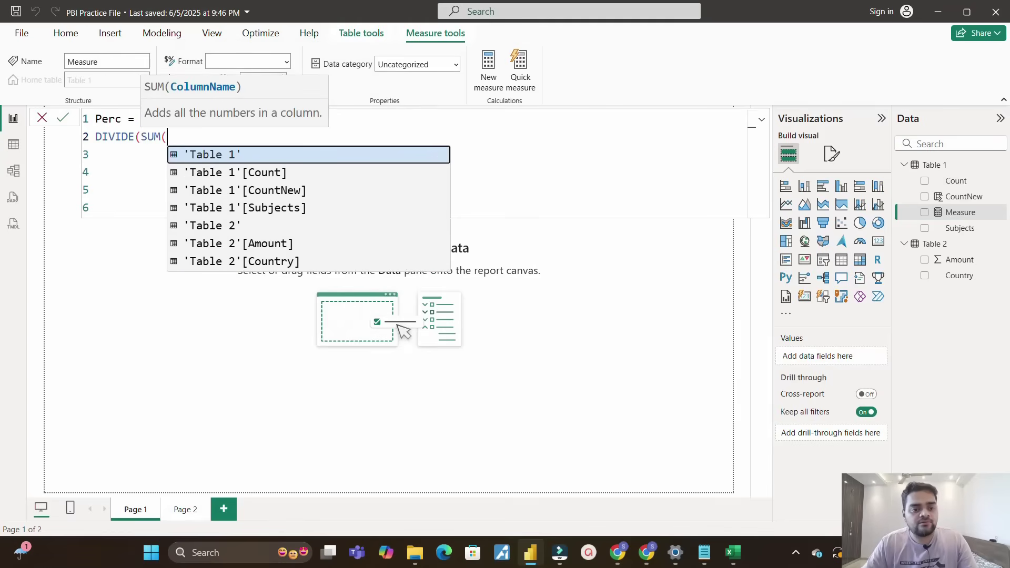
pyautogui.click(253, 243)
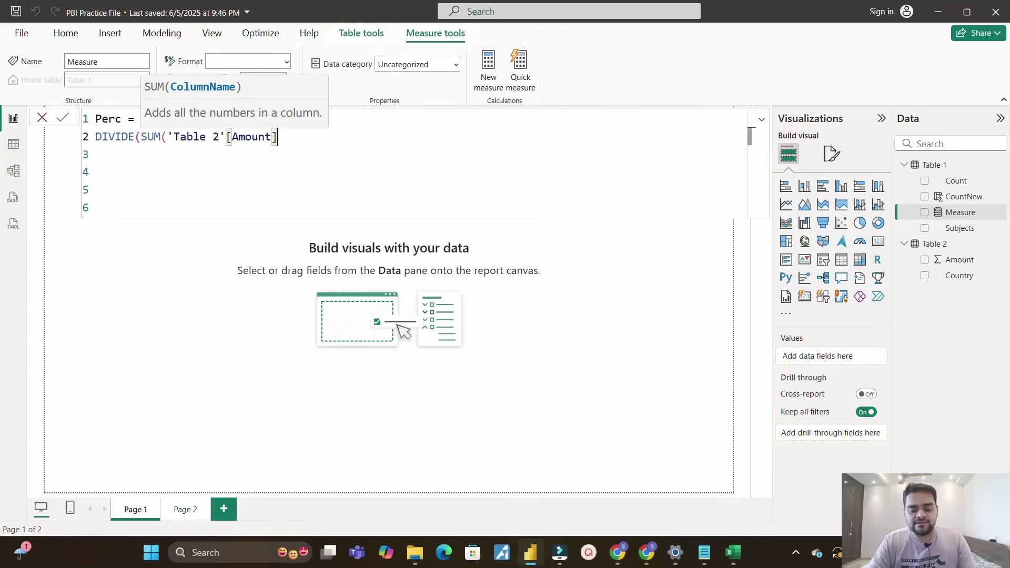
pyautogui.write(',')
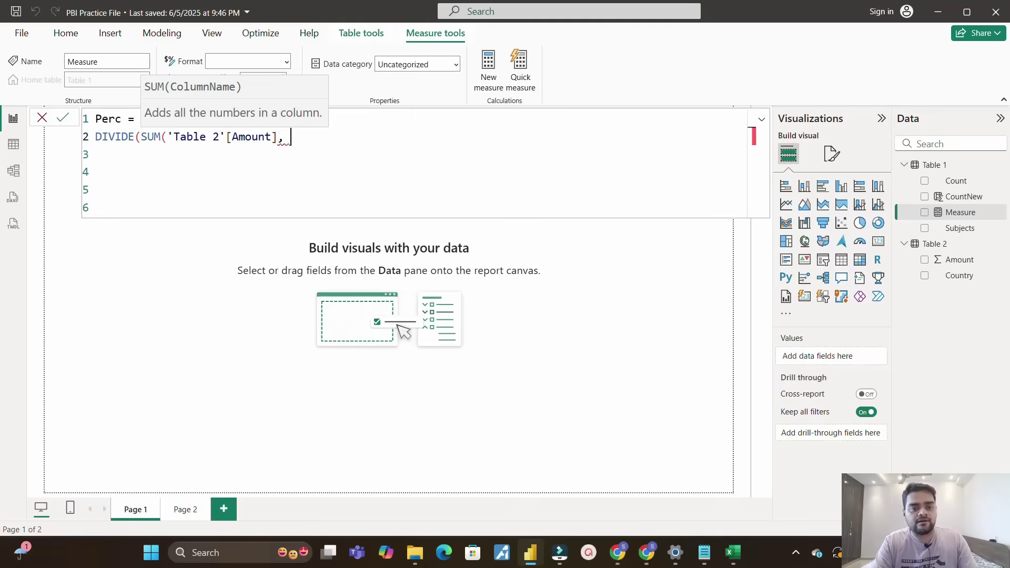
pyautogui.press('BackSpace')
pyautogui.press('BackSpace')
pyautogui.write(')')
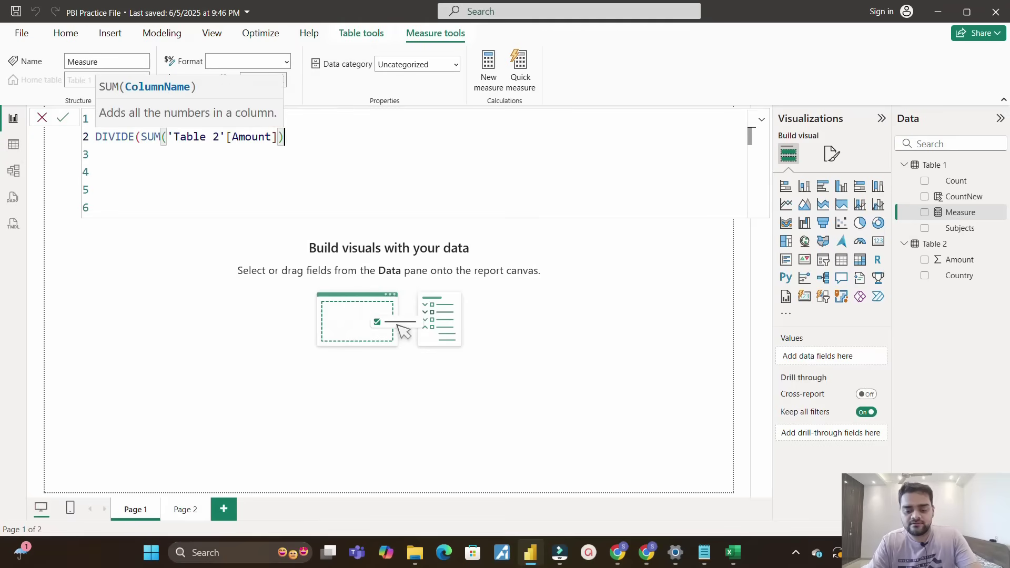
pyautogui.write(', ')
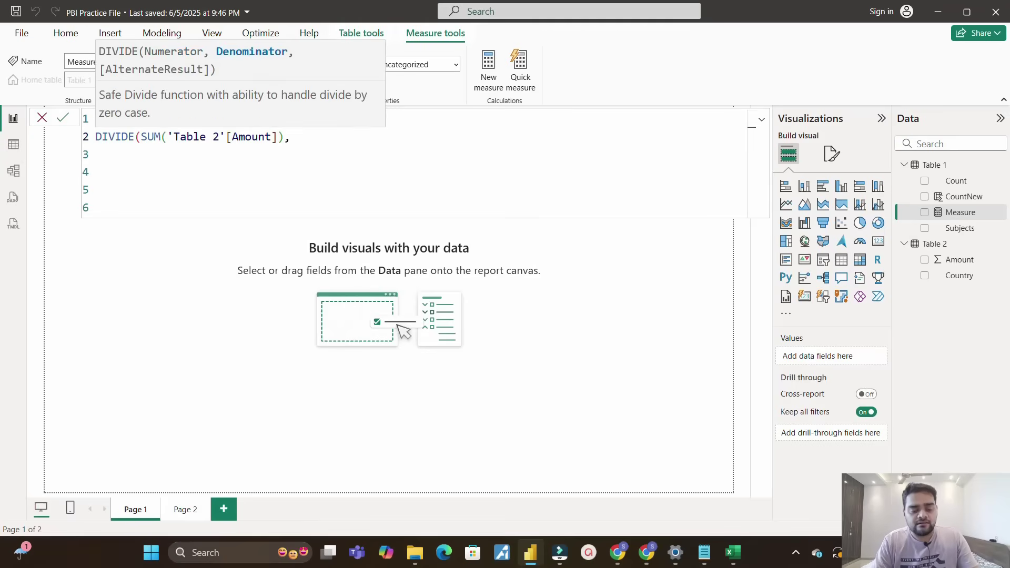
pyautogui.write('cal')
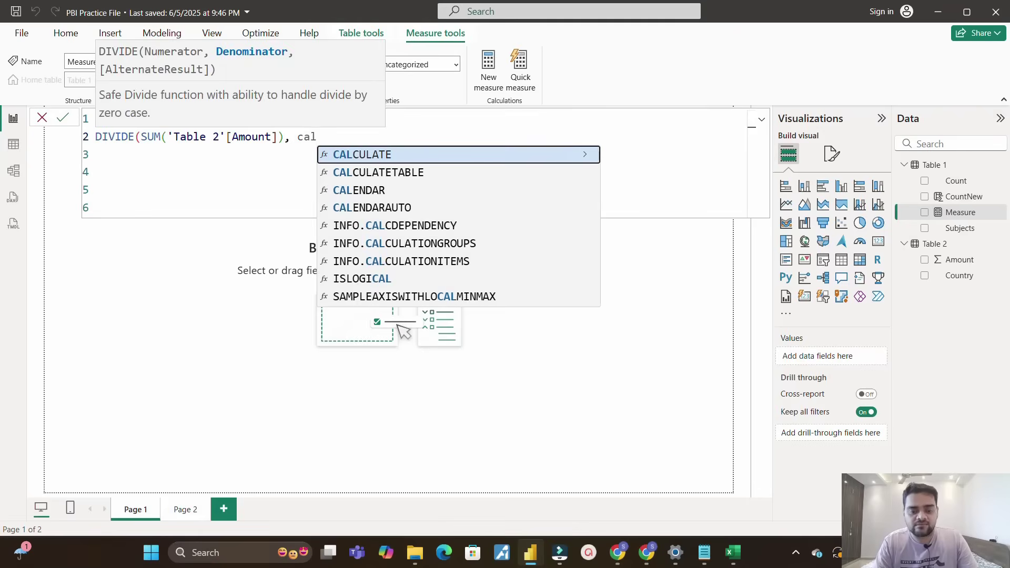
# Step: Complete the denominator as CALCULATE(SUM('Table 2'[Amount]), ALL('Table 2'))
pyautogui.press('Tab')
pyautogui.write('sum')
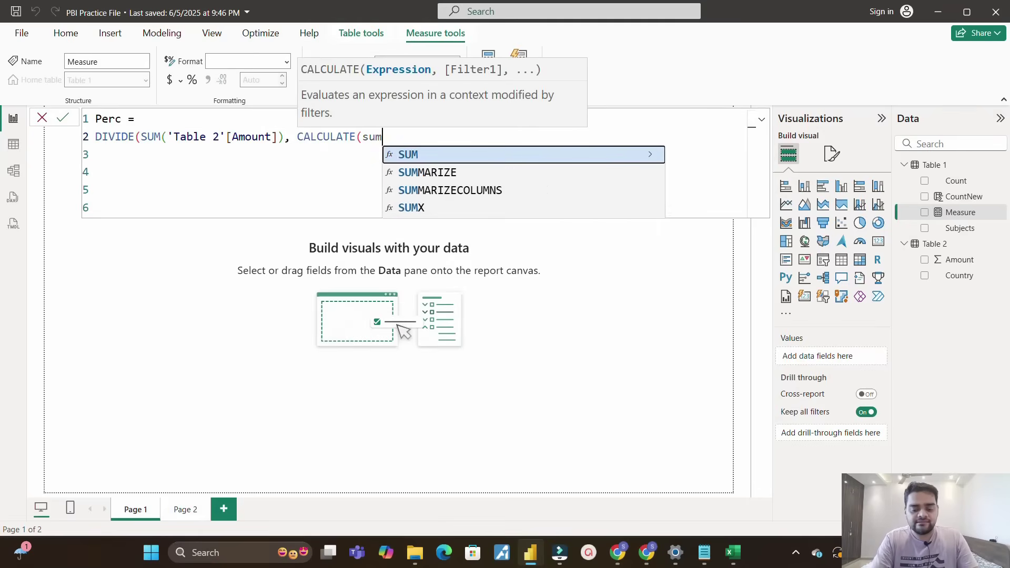
pyautogui.press('Tab')
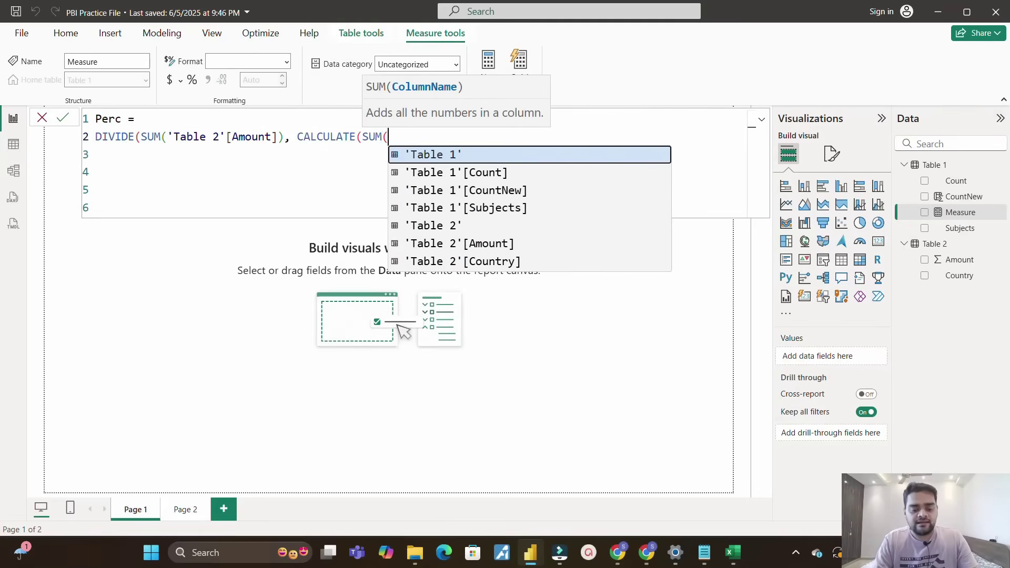
pyautogui.write('amp')
pyautogui.press('Tab')
pyautogui.write('), all')
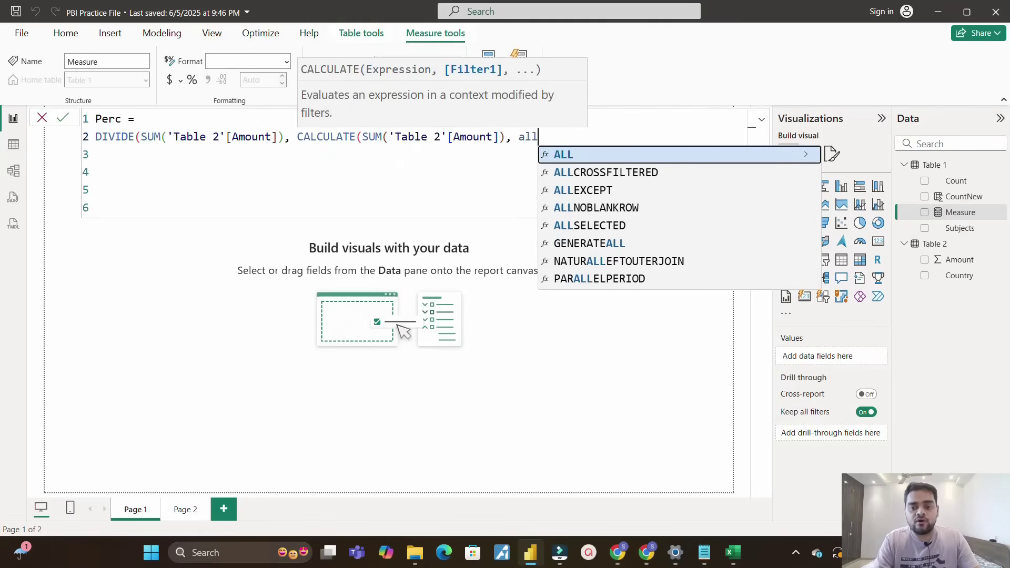
pyautogui.press('Tab')
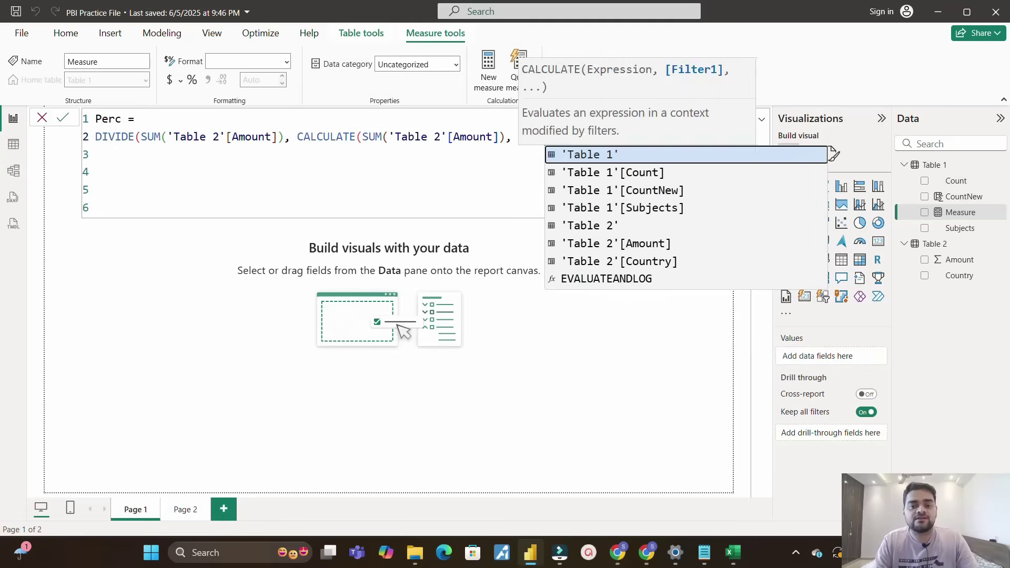
pyautogui.press('Down')
pyautogui.press('Down')
pyautogui.press('Down')
pyautogui.press('Down')
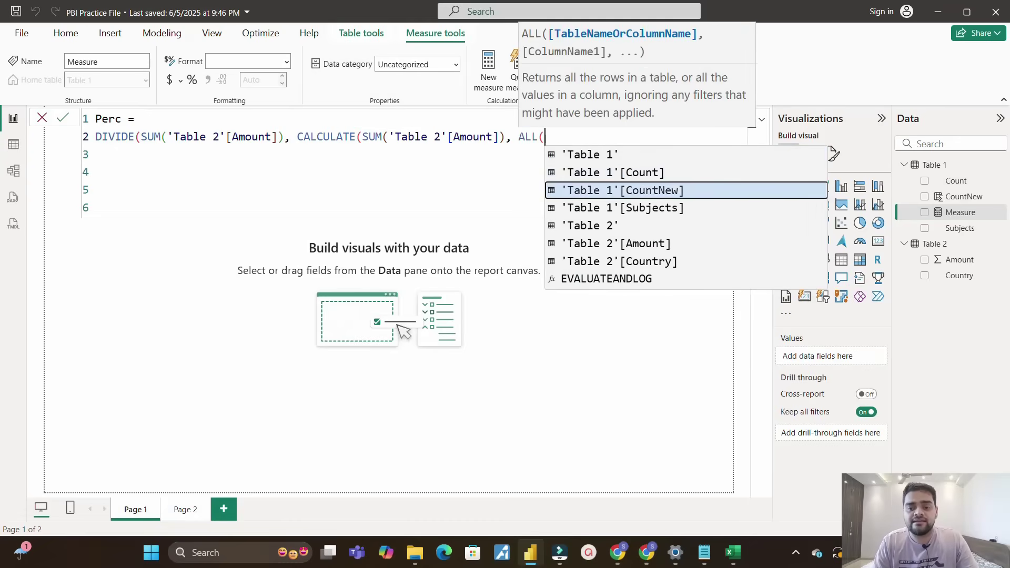
pyautogui.press('Tab')
pyautogui.write(')')
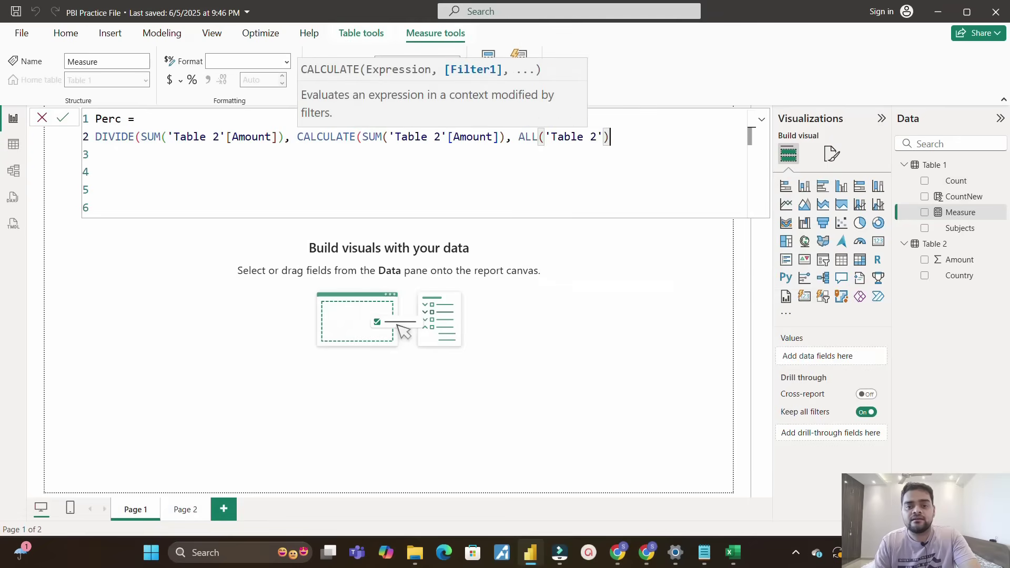
pyautogui.write(')')
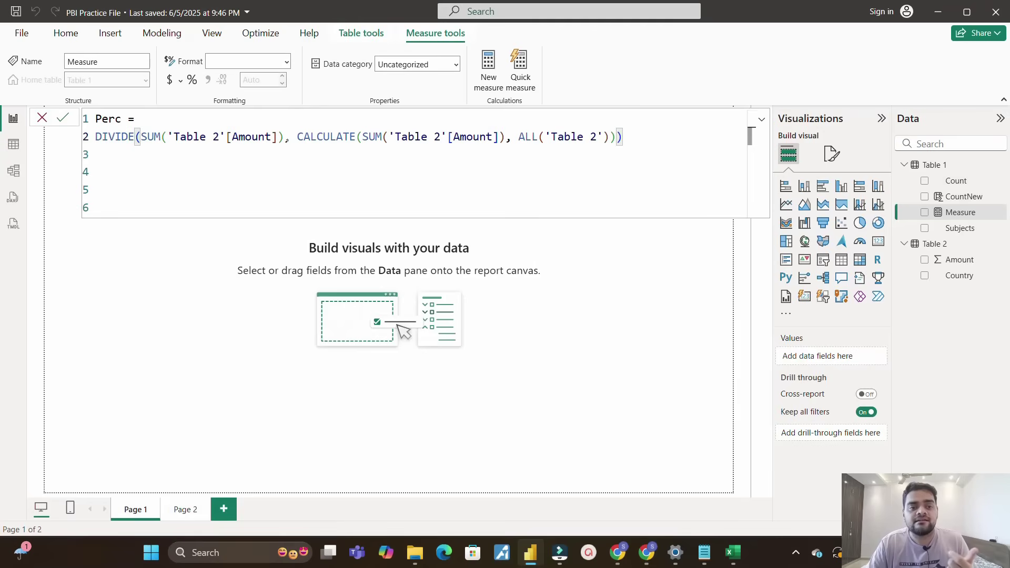
# Step: Commit the Perc measure and format it as a percentage
pyautogui.moveTo(296, 136); pyautogui.dragTo(610, 137)
pyautogui.click(613, 154)
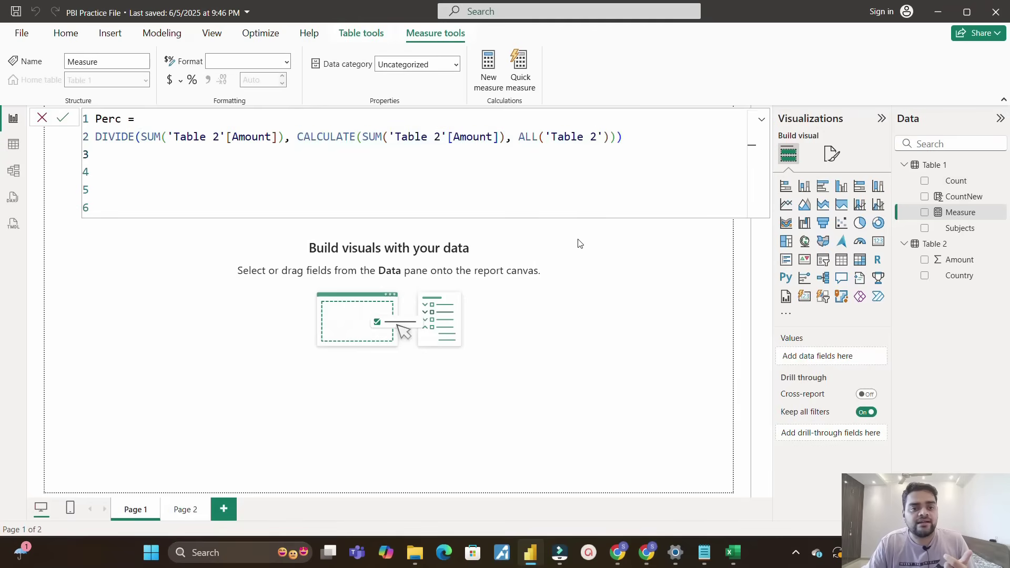
pyautogui.click(572, 284)
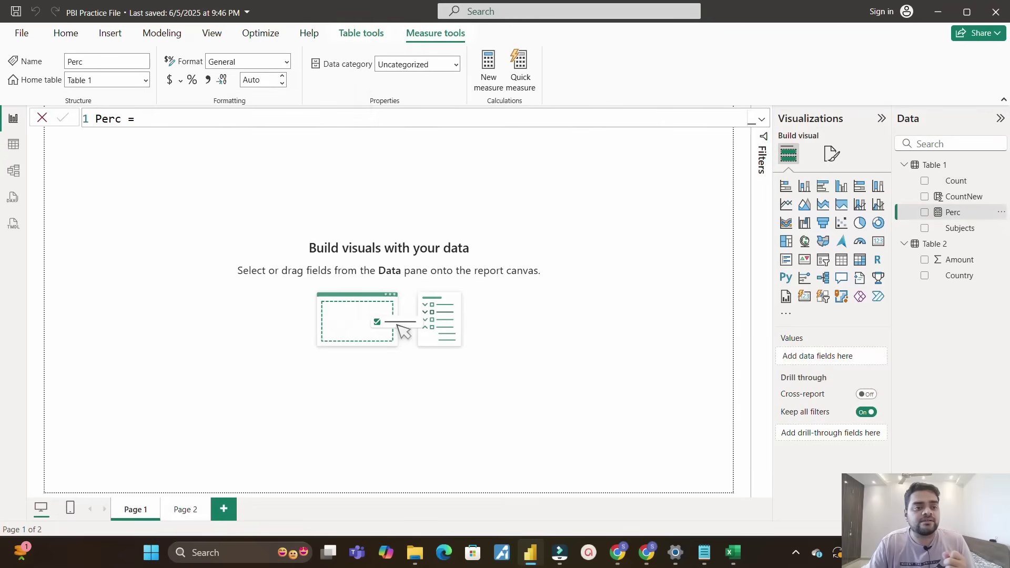
pyautogui.click(288, 64)
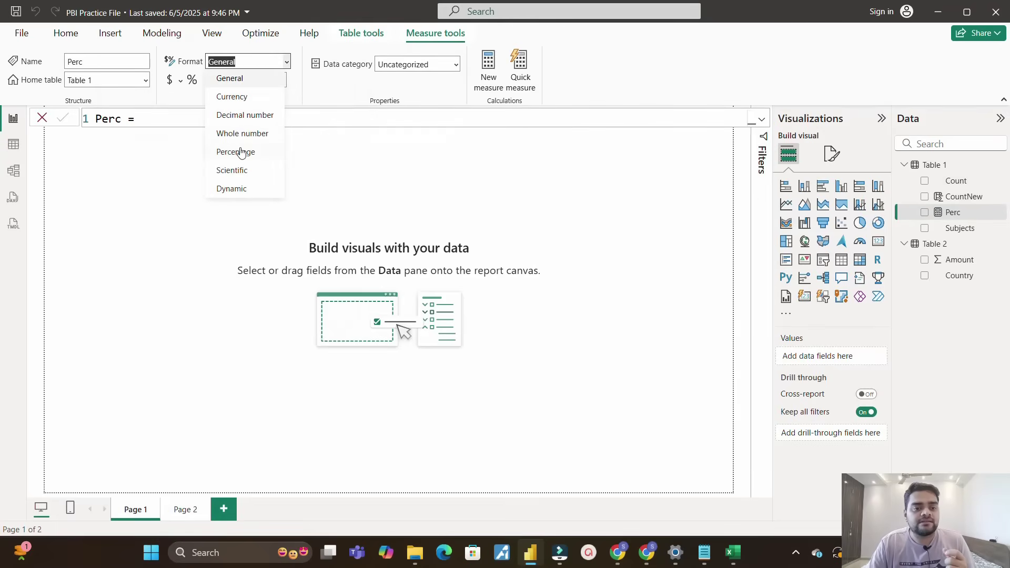
pyautogui.click(243, 151)
pyautogui.click(900, 288)
# Step: Add a table visual with Country, Amount and Perc, centred and enlarged on the canvas
pyautogui.click(841, 259)
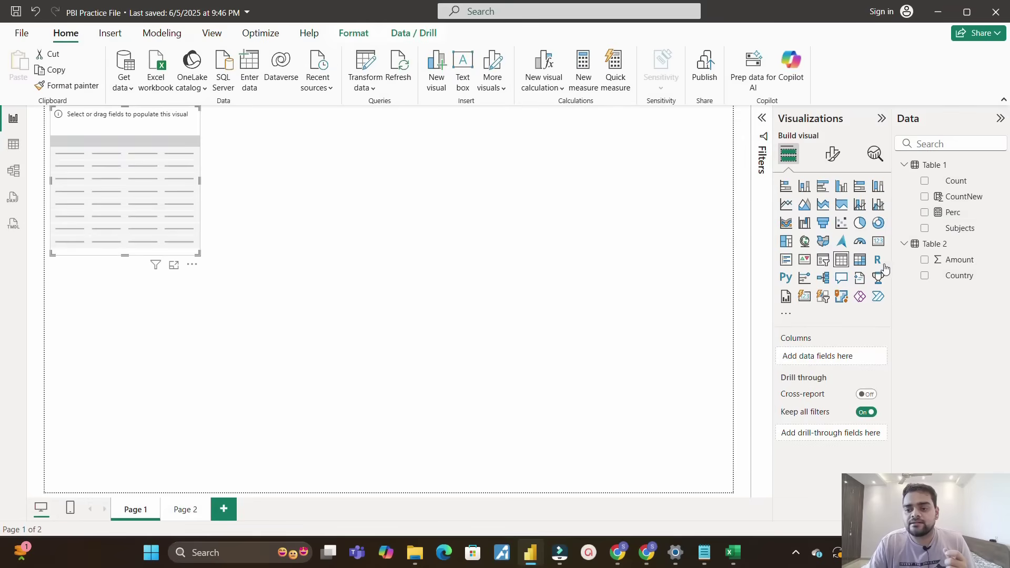
pyautogui.click(924, 277)
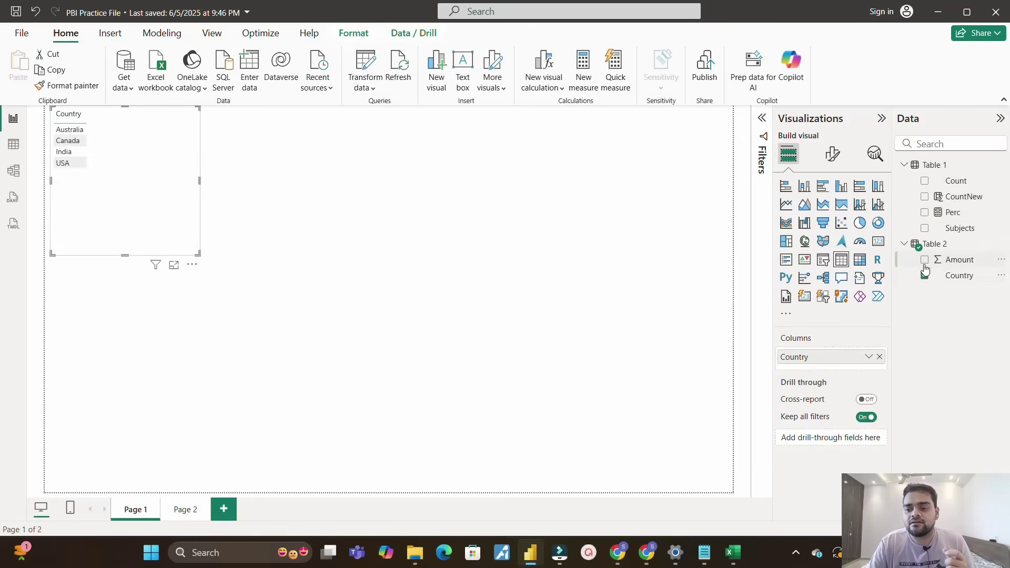
pyautogui.click(924, 260)
pyautogui.moveTo(194, 210); pyautogui.dragTo(412, 300)
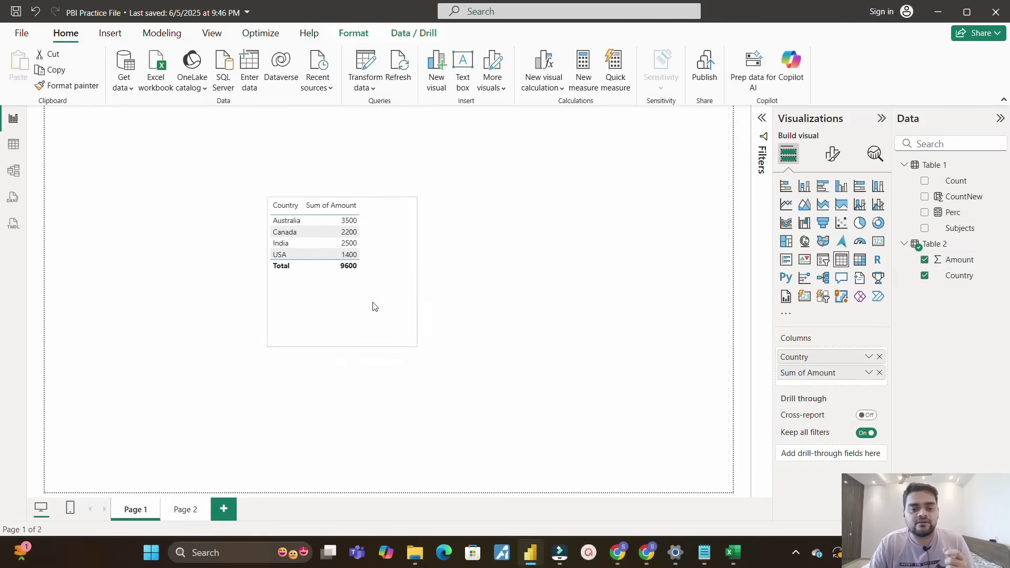
pyautogui.click(925, 213)
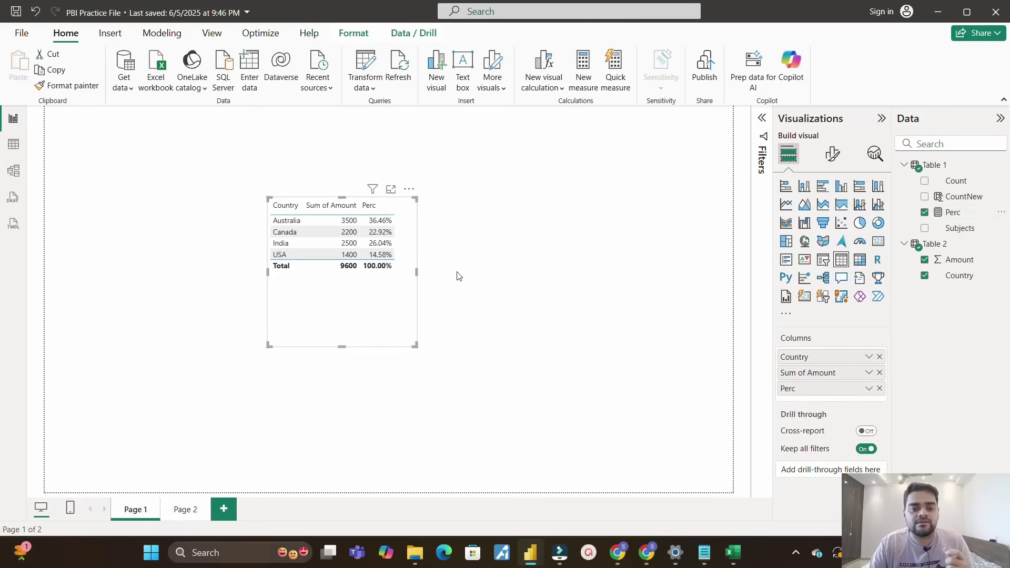
pyautogui.moveTo(415, 345); pyautogui.dragTo(509, 389)
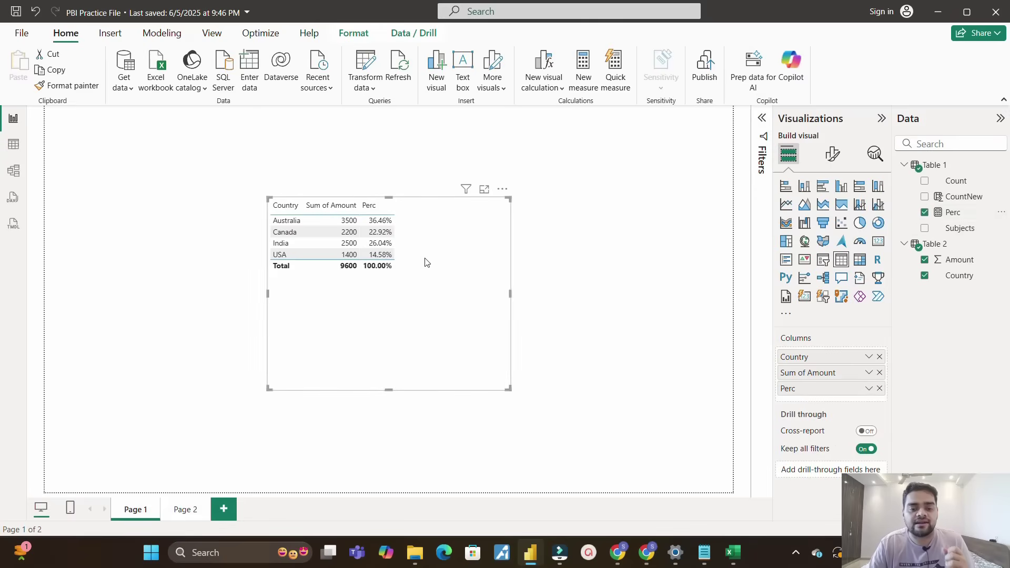